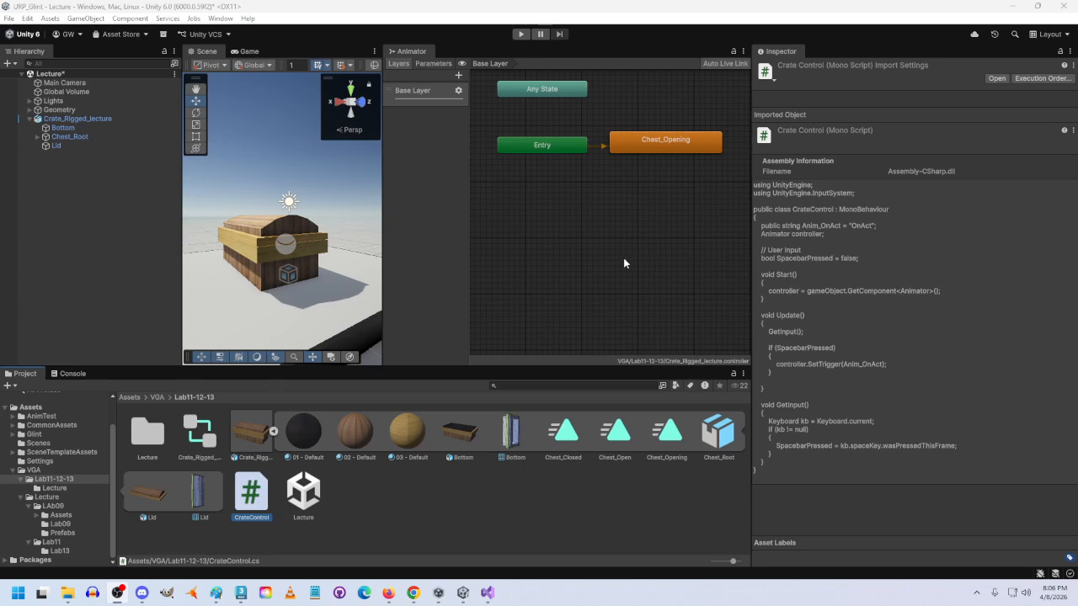
Step: Examine the Chest_Closed, Chest_Open and Chest_Opening animation clips in the Lab11-12-13 folder
{"action": "left_click", "coordinate": [564, 438]}
{"action": "left_click", "coordinate": [616, 434]}
{"action": "left_click", "coordinate": [667, 438]}
{"action": "left_click", "coordinate": [616, 438]}
{"action": "left_click", "coordinate": [563, 434]}
{"action": "left_click", "coordinate": [616, 435]}
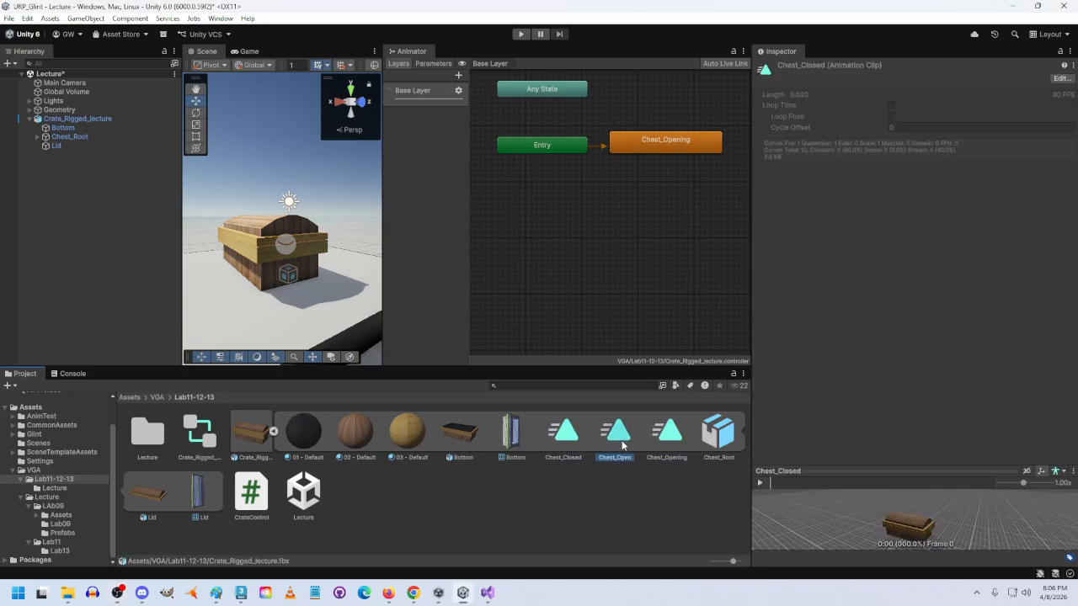
{"action": "left_click", "coordinate": [666, 438]}
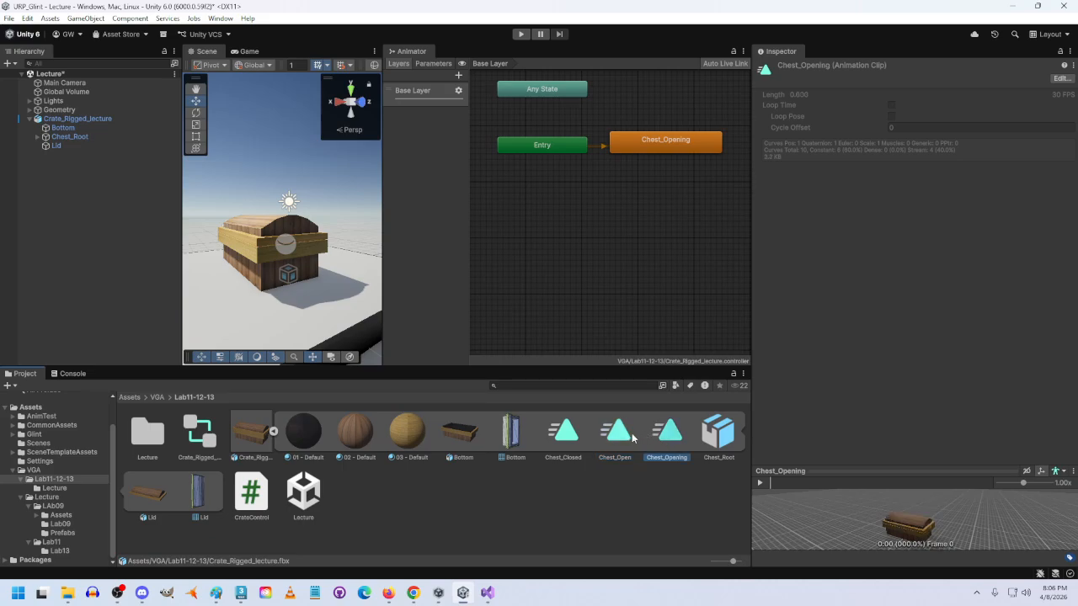
{"action": "left_click", "coordinate": [567, 479]}
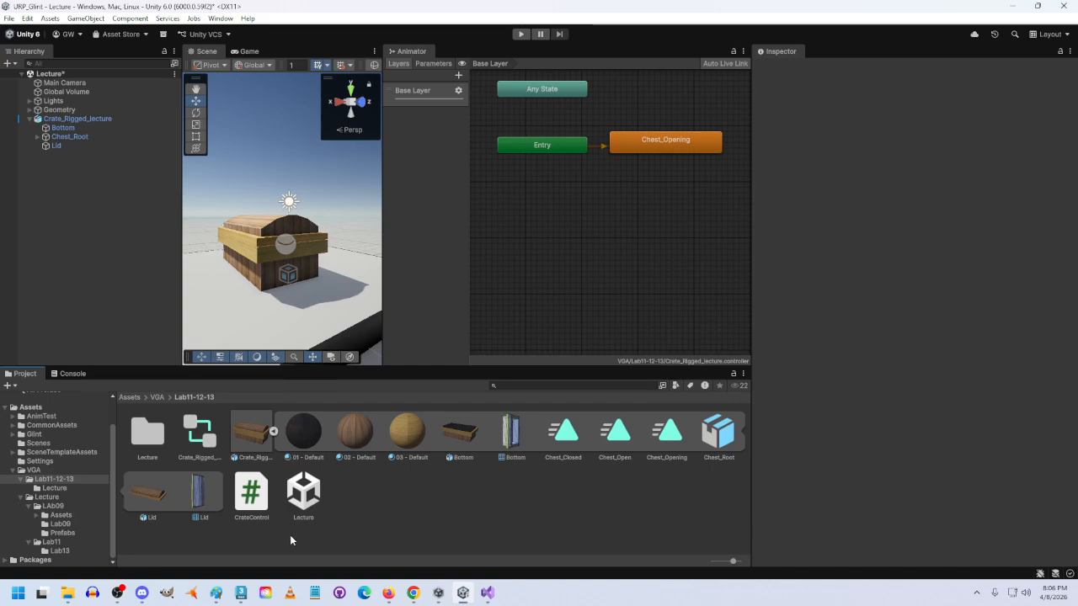
Step: Examine the CrateControl script and its Anim_On Act field on the Crate_Rigged_lecture object
{"action": "left_click", "coordinate": [250, 495]}
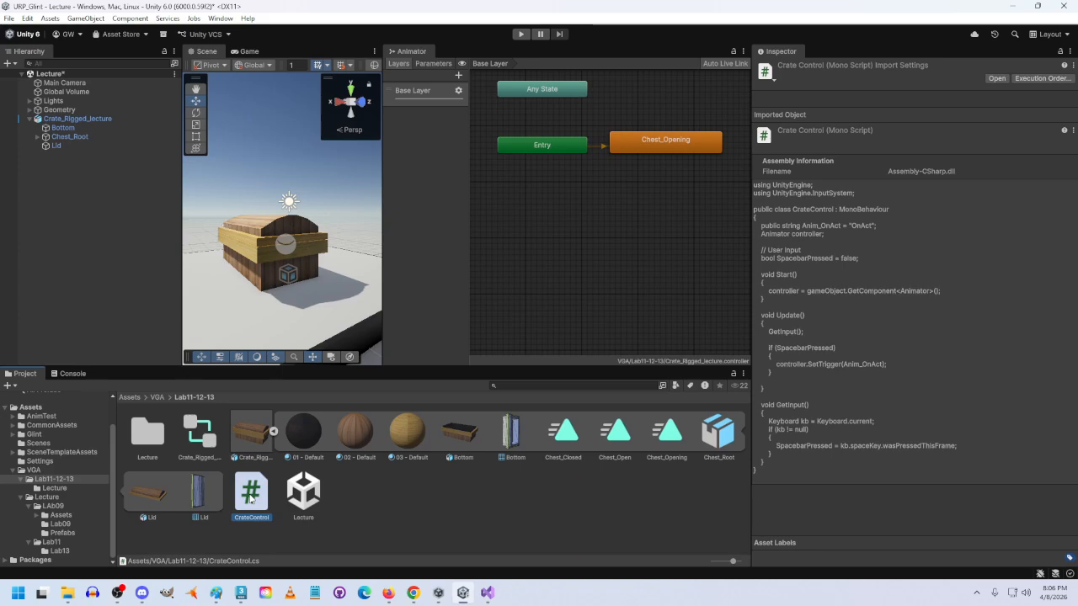
{"action": "left_click_drag", "start_coordinate": [250, 499], "coordinate": [77, 119]}
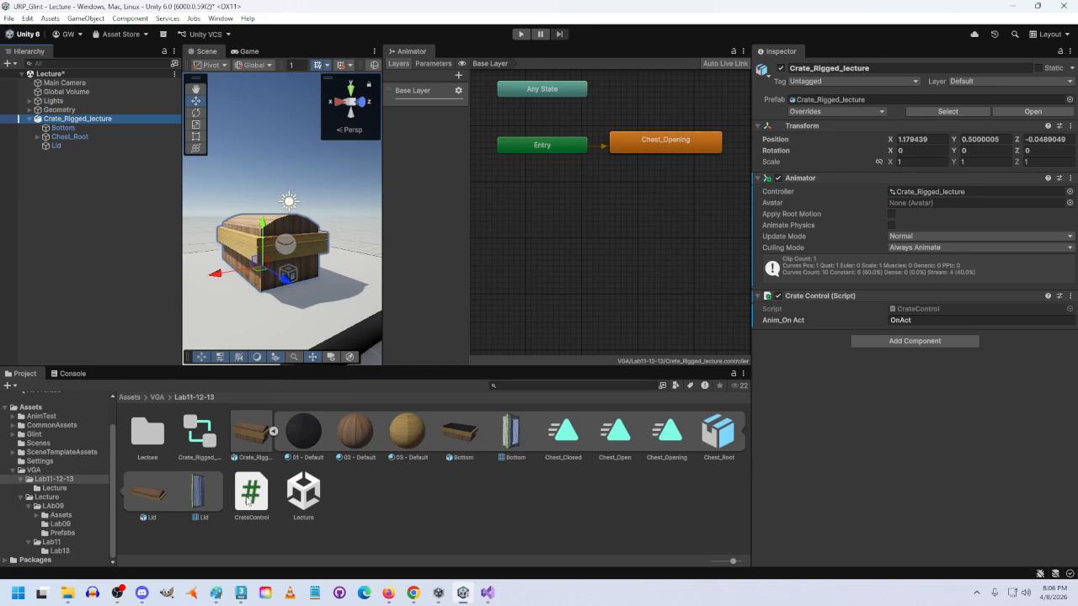
{"action": "left_click_drag", "start_coordinate": [250, 499], "coordinate": [850, 413]}
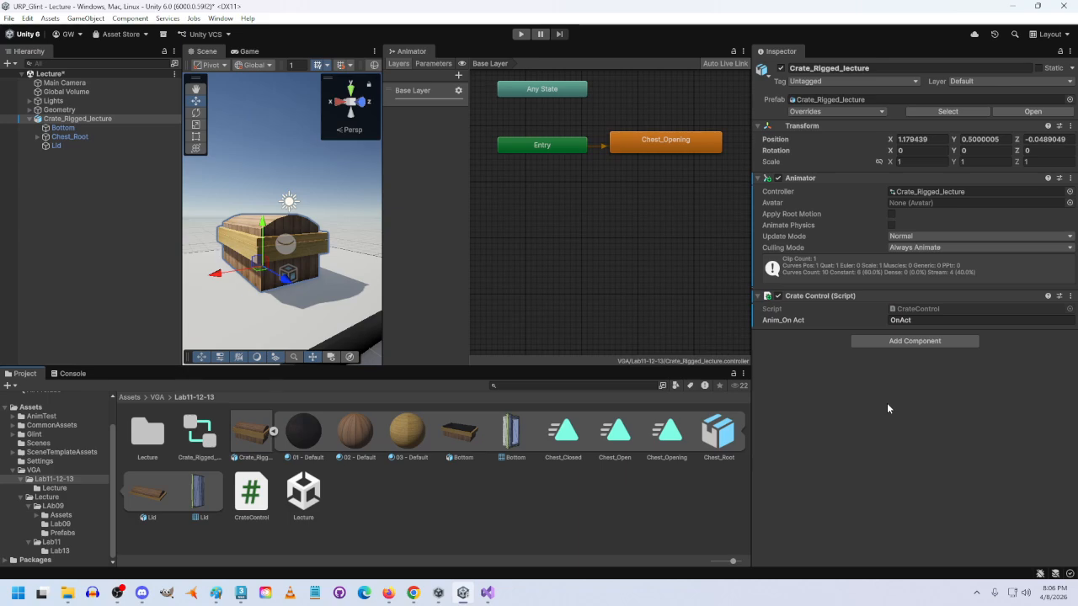
{"action": "left_click", "coordinate": [908, 320]}
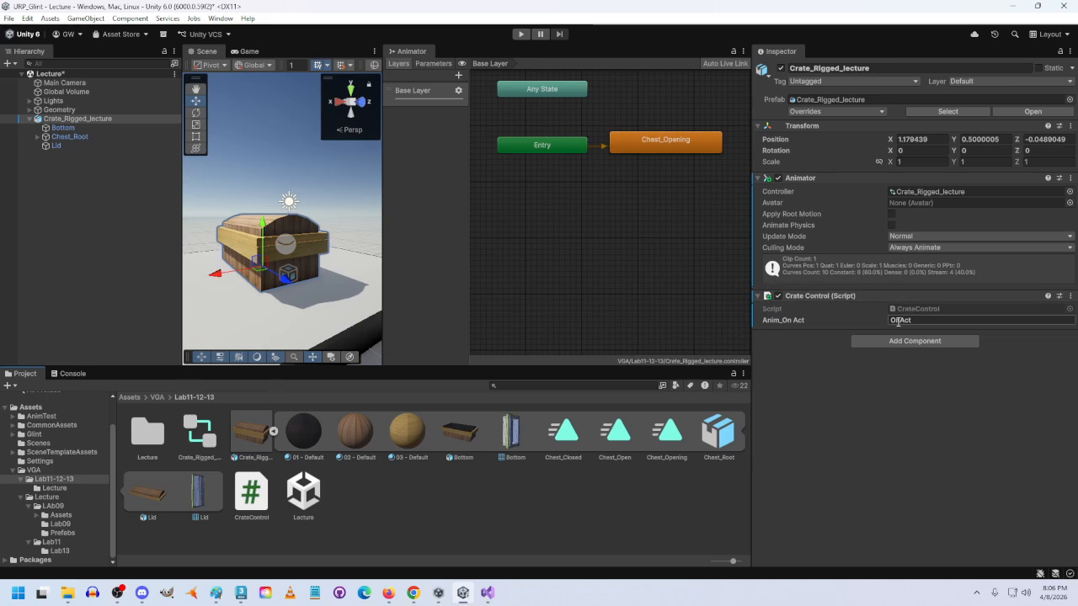
{"action": "left_click", "coordinate": [918, 320]}
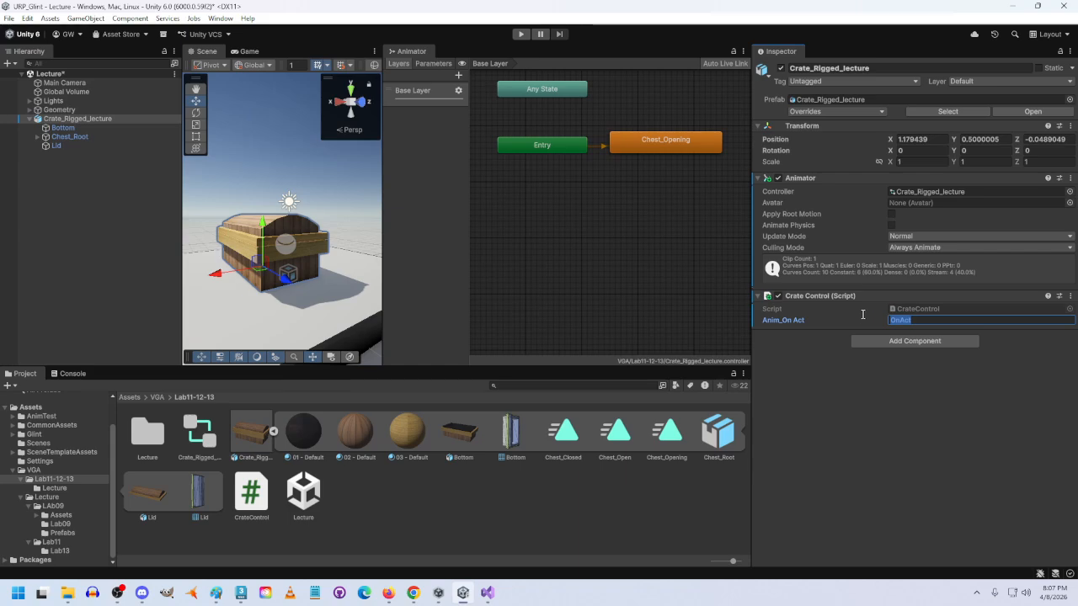
{"action": "left_click", "coordinate": [836, 421]}
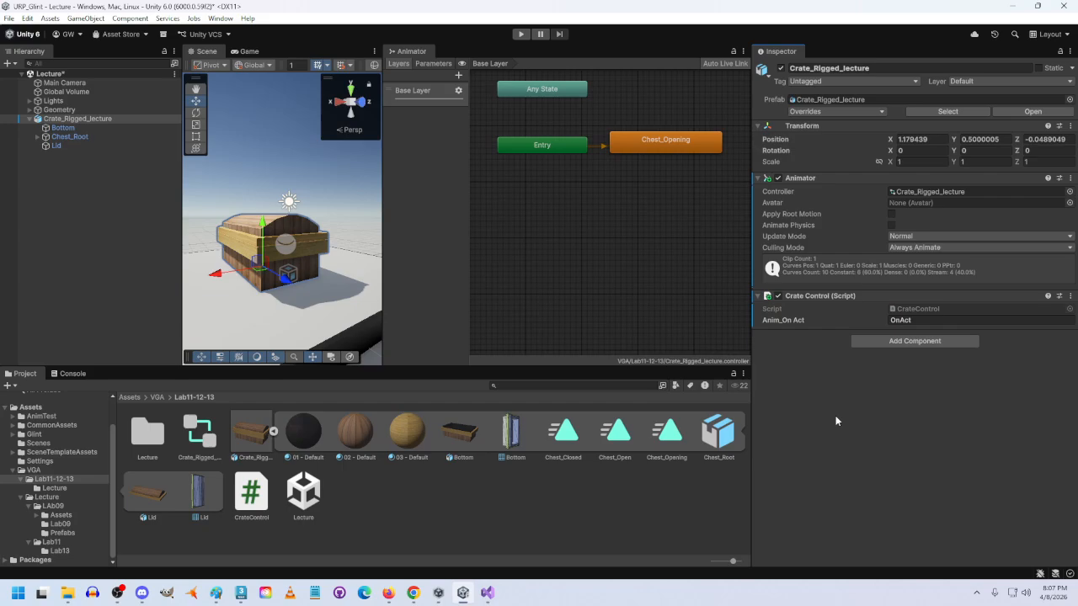
Step: Switch to Visual Studio and review CrateControl.cs: the InputSystem directive, the field declarations and the Animator lookup in Start
{"action": "mouse_move", "coordinate": [490, 594]}
{"action": "left_click", "coordinate": [487, 593]}
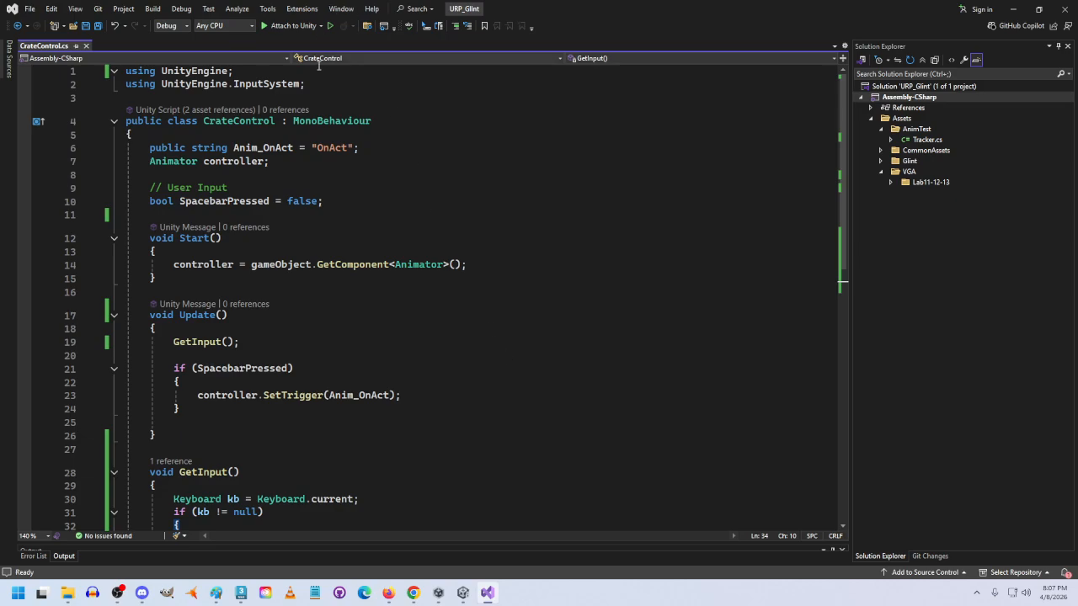
{"action": "left_click_drag", "start_coordinate": [307, 84], "coordinate": [120, 83]}
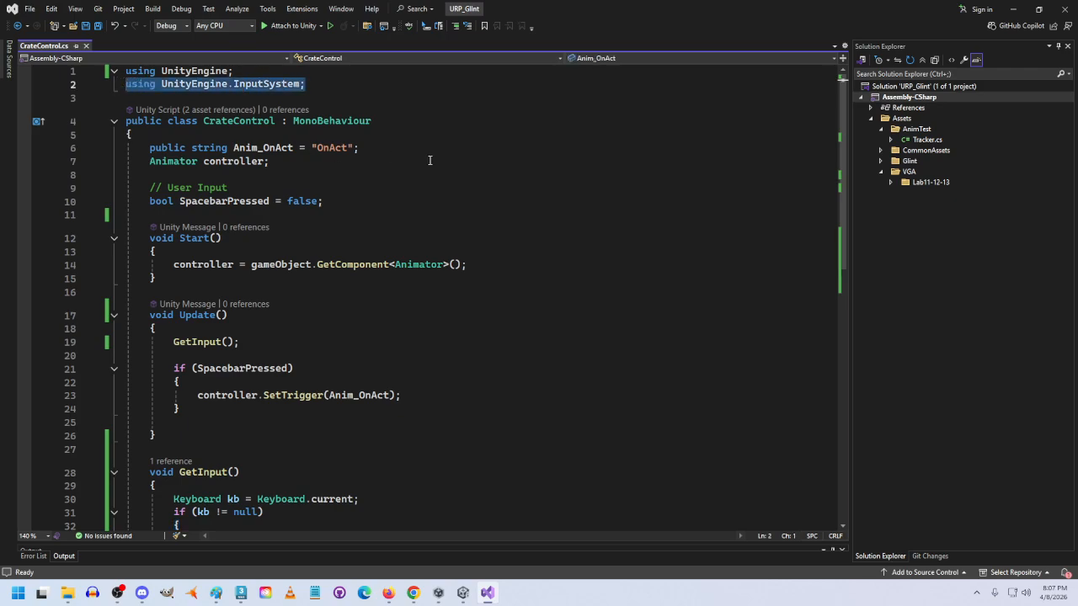
{"action": "left_click_drag", "start_coordinate": [148, 147], "coordinate": [383, 153]}
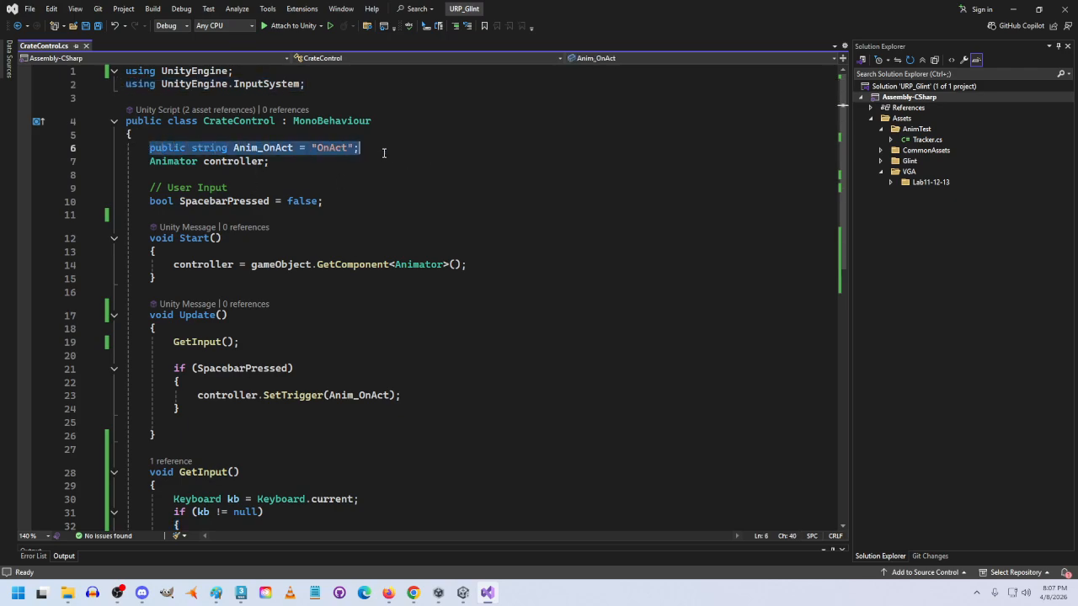
{"action": "left_click_drag", "start_coordinate": [268, 161], "coordinate": [138, 161]}
{"action": "left_click_drag", "start_coordinate": [173, 265], "coordinate": [494, 261]}
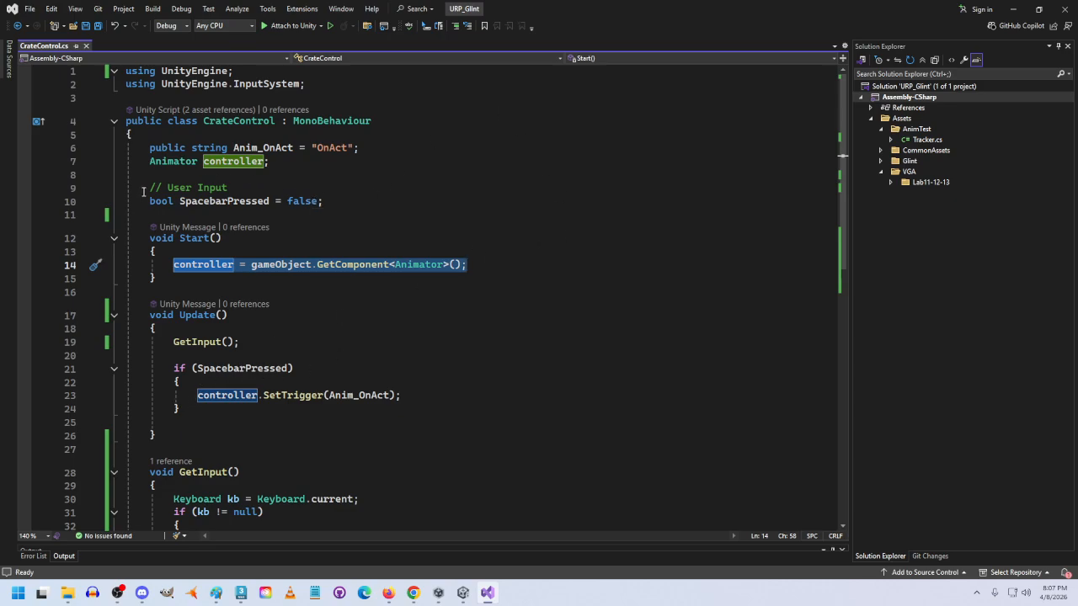
{"action": "left_click_drag", "start_coordinate": [148, 201], "coordinate": [351, 206]}
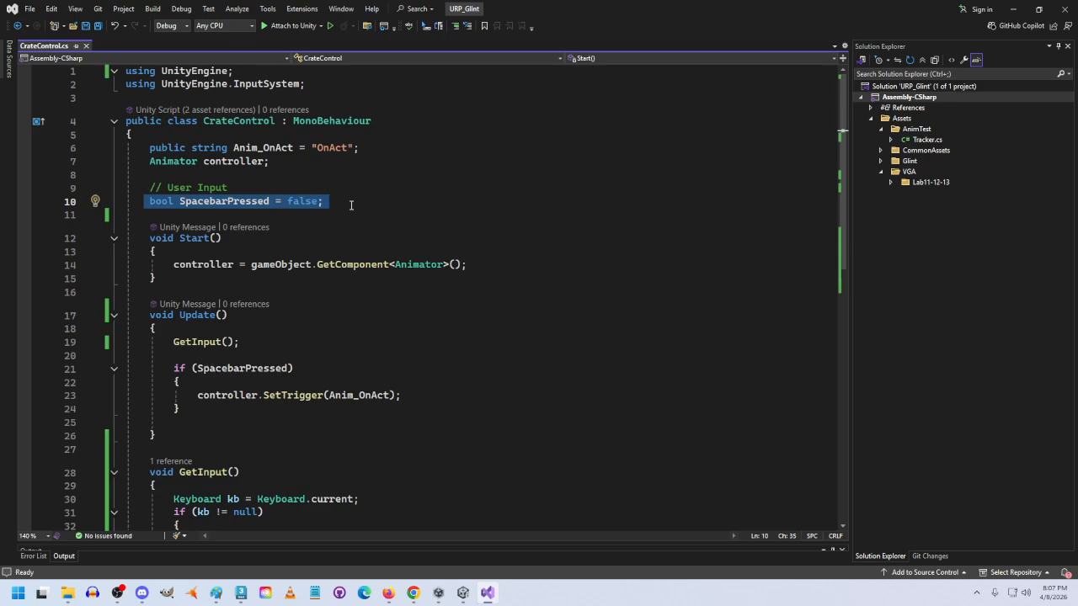
Step: Review how Update calls GetInput, how GetInput sets SpacebarPressed, and how the SetTrigger call uses it
{"action": "scroll", "coordinate": [323, 271], "scroll_direction": "down", "scroll_amount": 3}
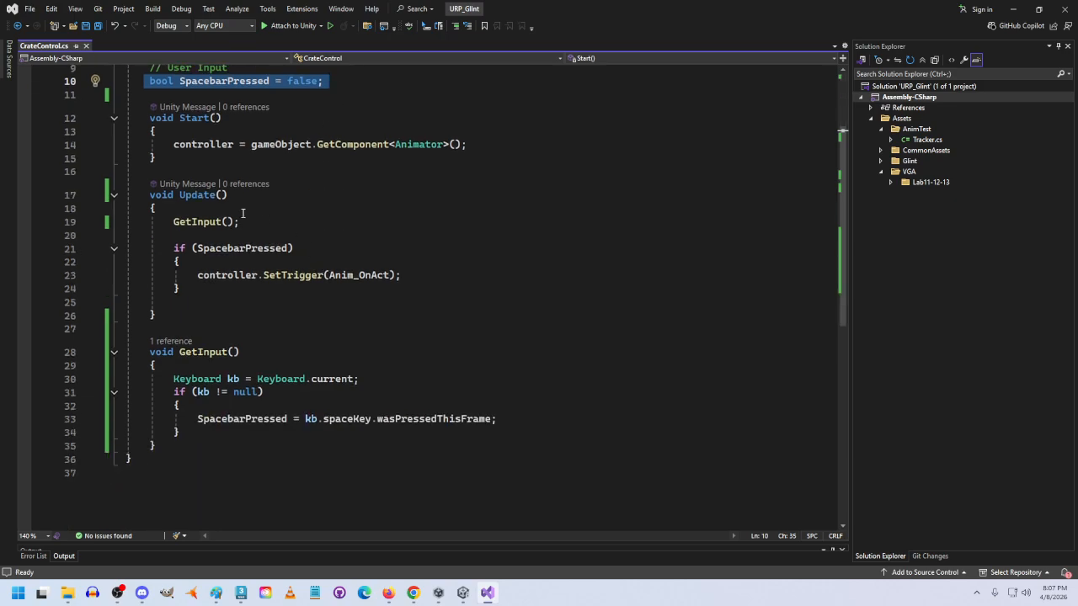
{"action": "left_click_drag", "start_coordinate": [169, 221], "coordinate": [302, 222]}
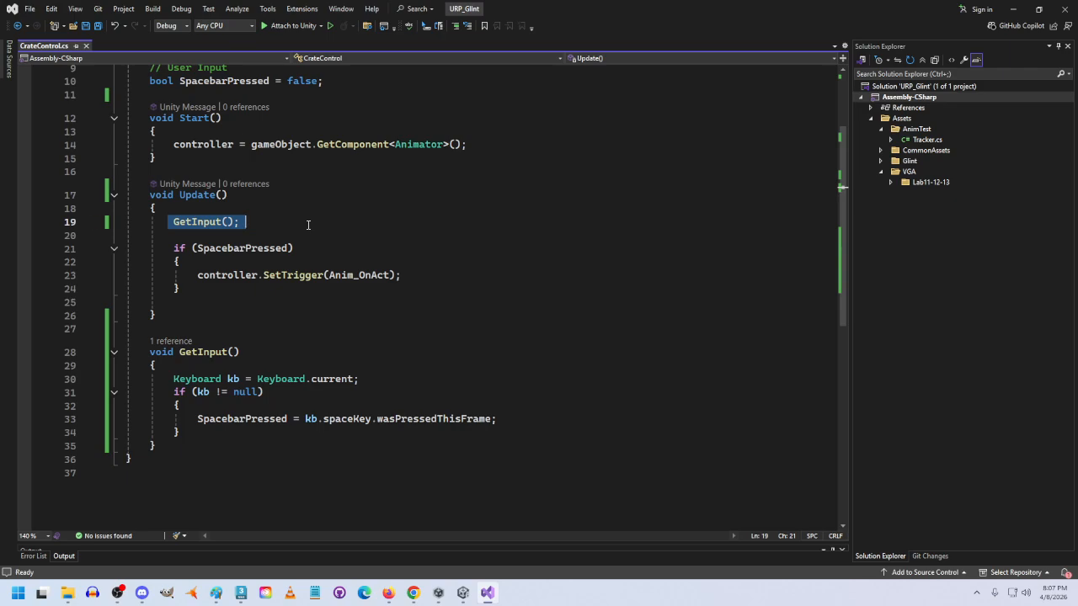
{"action": "scroll", "coordinate": [306, 223], "scroll_direction": "down", "scroll_amount": 4}
{"action": "left_click_drag", "start_coordinate": [170, 218], "coordinate": [386, 218]}
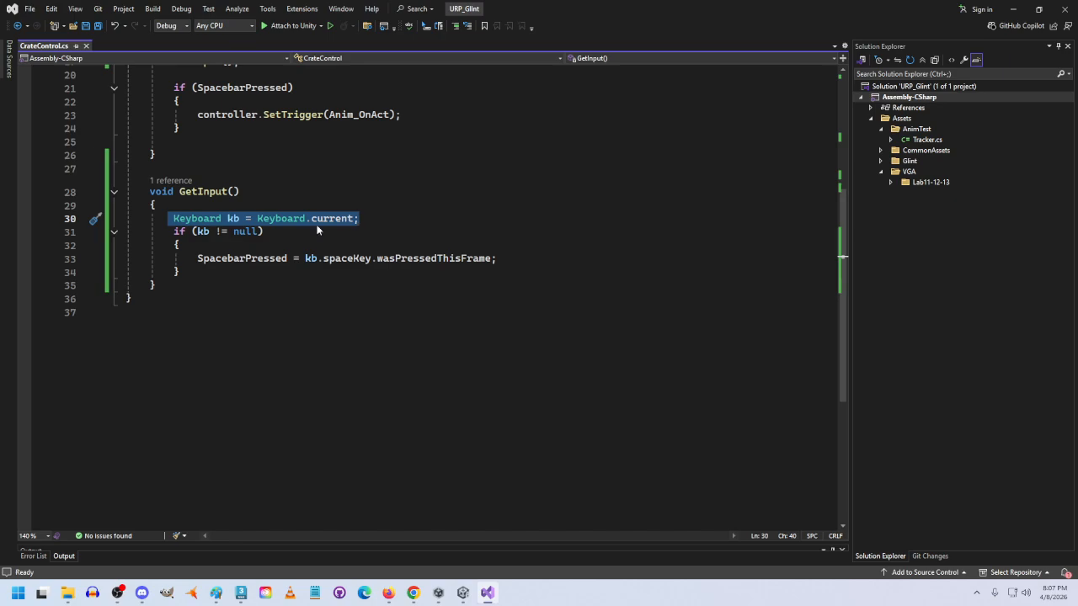
{"action": "left_click_drag", "start_coordinate": [197, 258], "coordinate": [498, 260]}
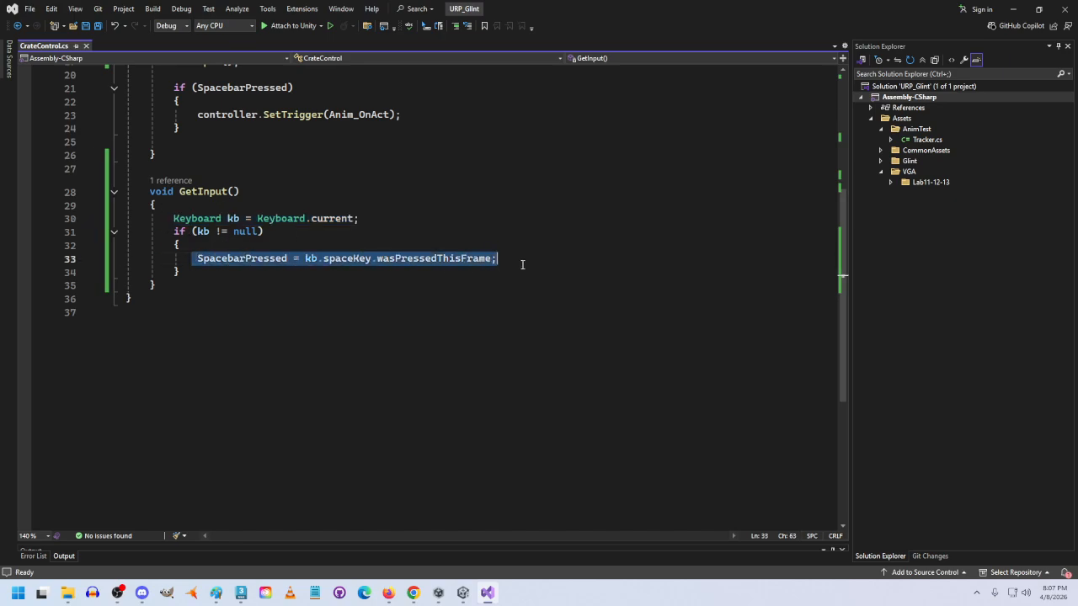
{"action": "double_click", "coordinate": [243, 259]}
{"action": "scroll", "coordinate": [282, 327], "scroll_direction": "up", "scroll_amount": 4}
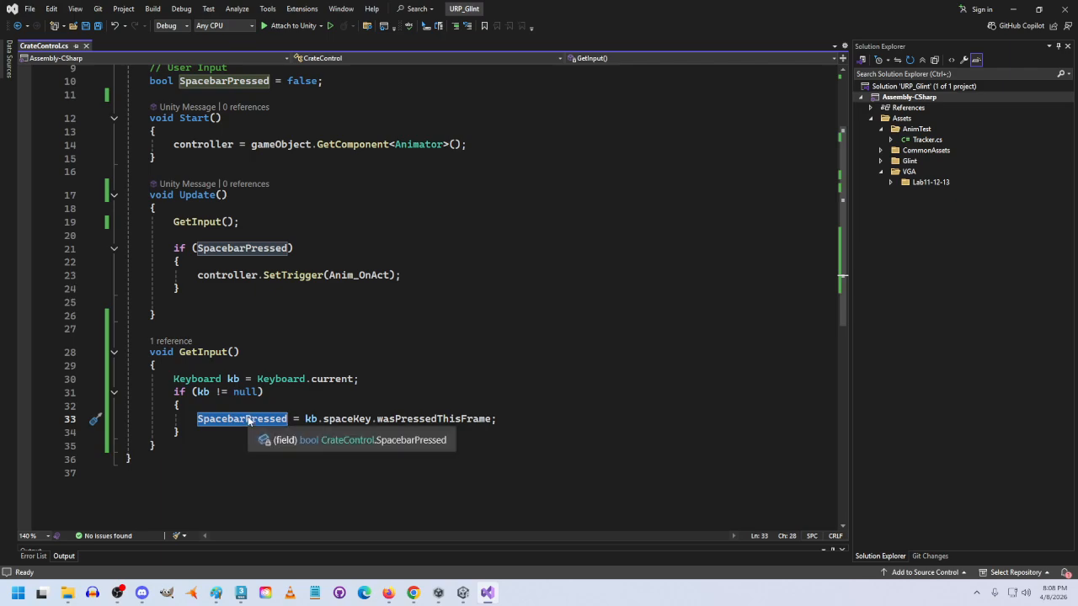
{"action": "left_click", "coordinate": [203, 274]}
{"action": "double_click", "coordinate": [286, 277]}
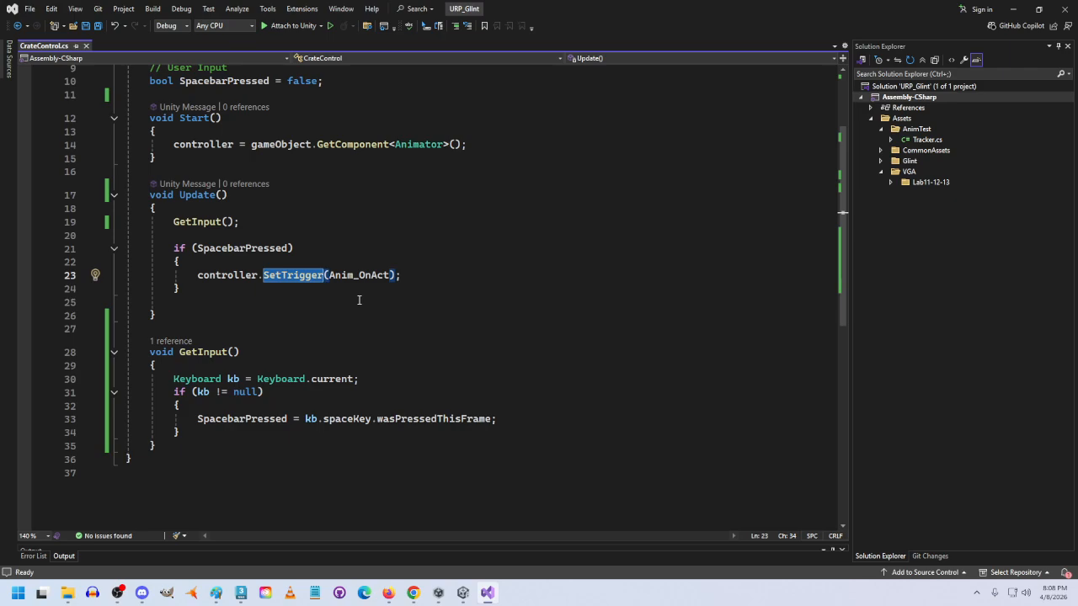
Step: Start a new statement below the SetTrigger call in Update with controller.set
{"action": "left_click", "coordinate": [403, 278]}
{"action": "key", "text": "Return"}
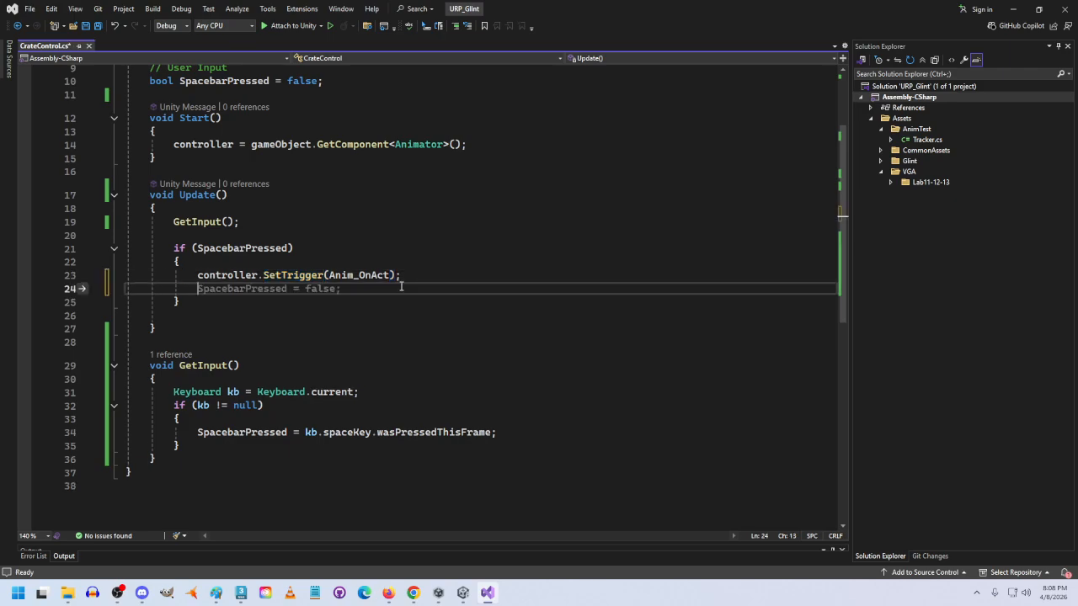
{"action": "type", "text": "controller,"}
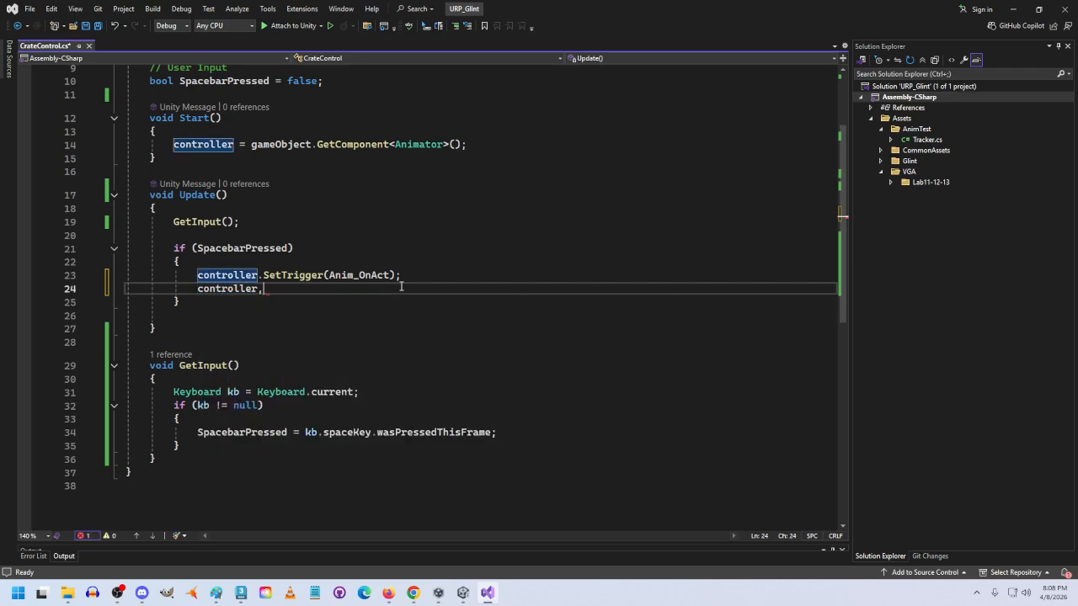
{"action": "key", "text": "BackSpace"}
{"action": "type", "text": ".set"}
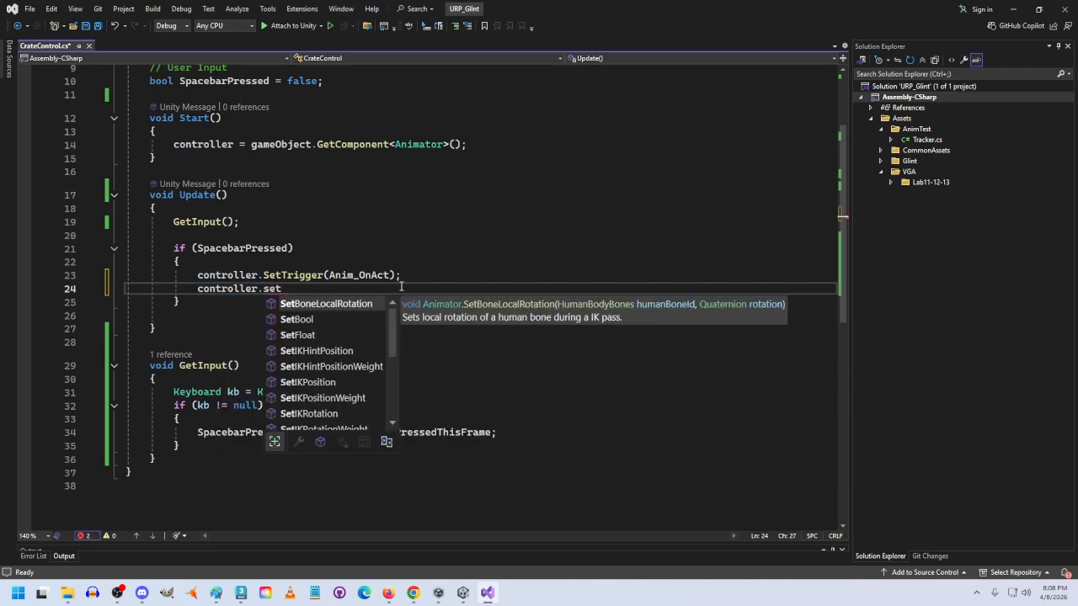
Step: Examine the suggested Animator Set methods for the controller, including SetBool, SetFloat, SetInteger and SetTrigger
{"action": "key", "text": "Down"}
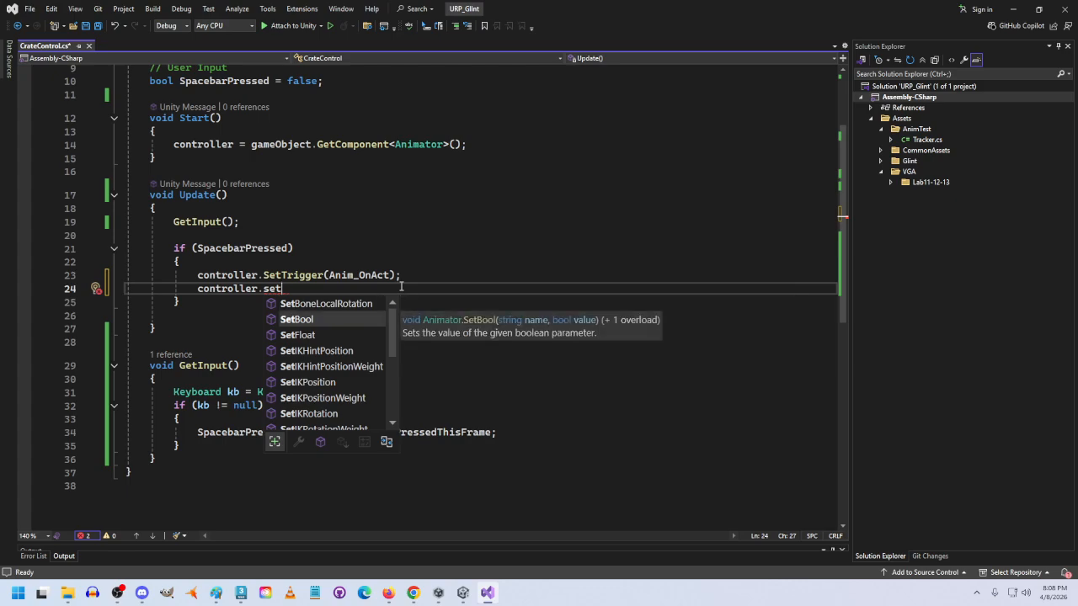
{"action": "key", "text": "Up"}
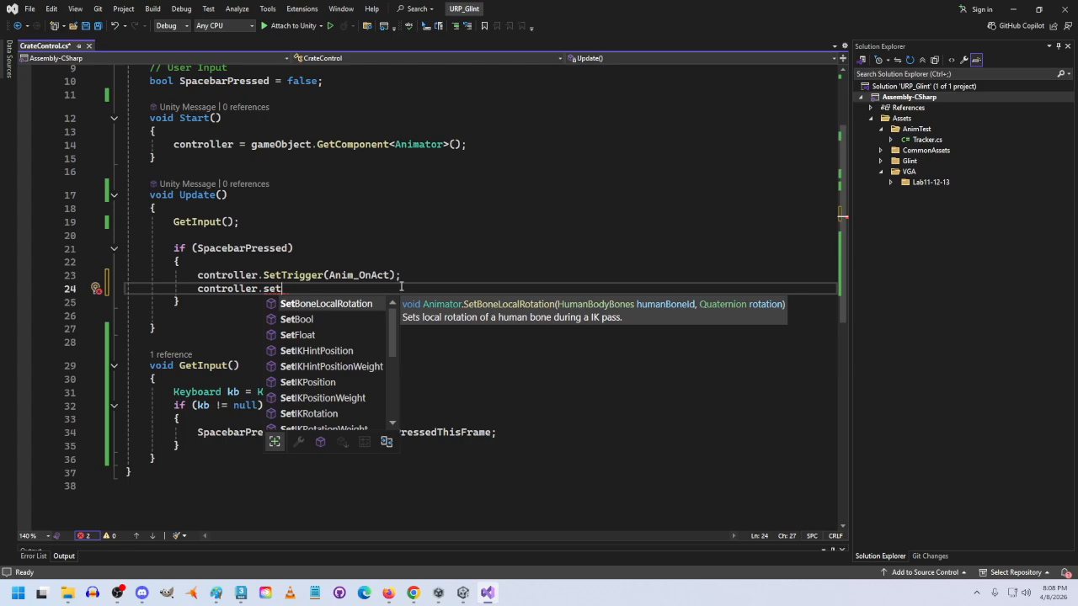
{"action": "key", "text": "Down"}
{"action": "key", "text": "Down"}
{"action": "key", "text": "Down"}
{"action": "key", "text": "Down"}
{"action": "key", "text": "Down"}
{"action": "key", "text": "Down"}
{"action": "key", "text": "Down"}
{"action": "key", "text": "Down"}
{"action": "key", "text": "Down"}
{"action": "key", "text": "Down"}
{"action": "key", "text": "Down"}
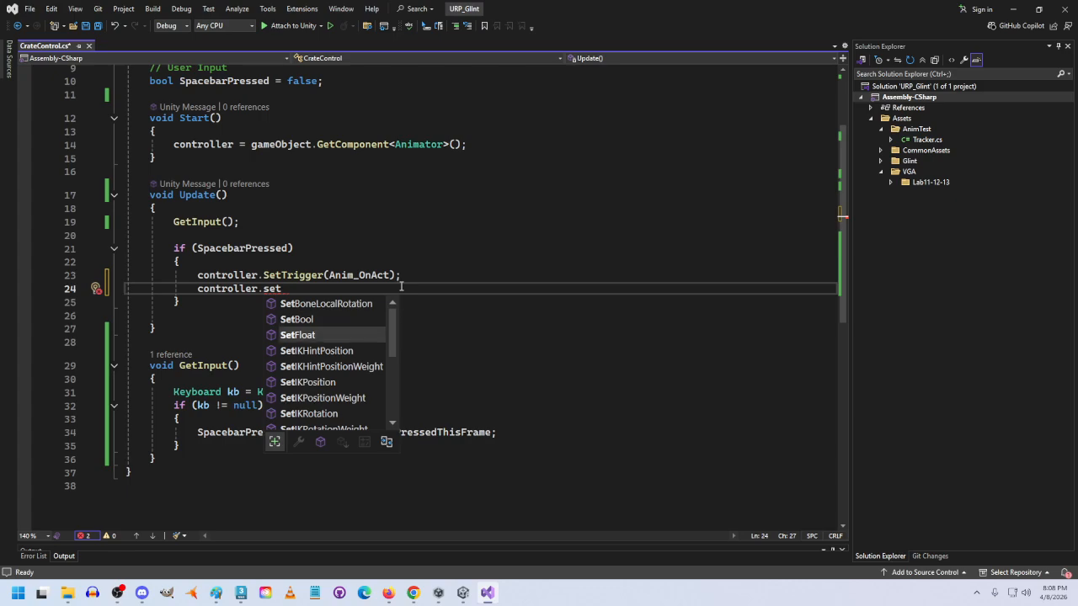
{"action": "key", "text": "Up"}
{"action": "key", "text": "Up"}
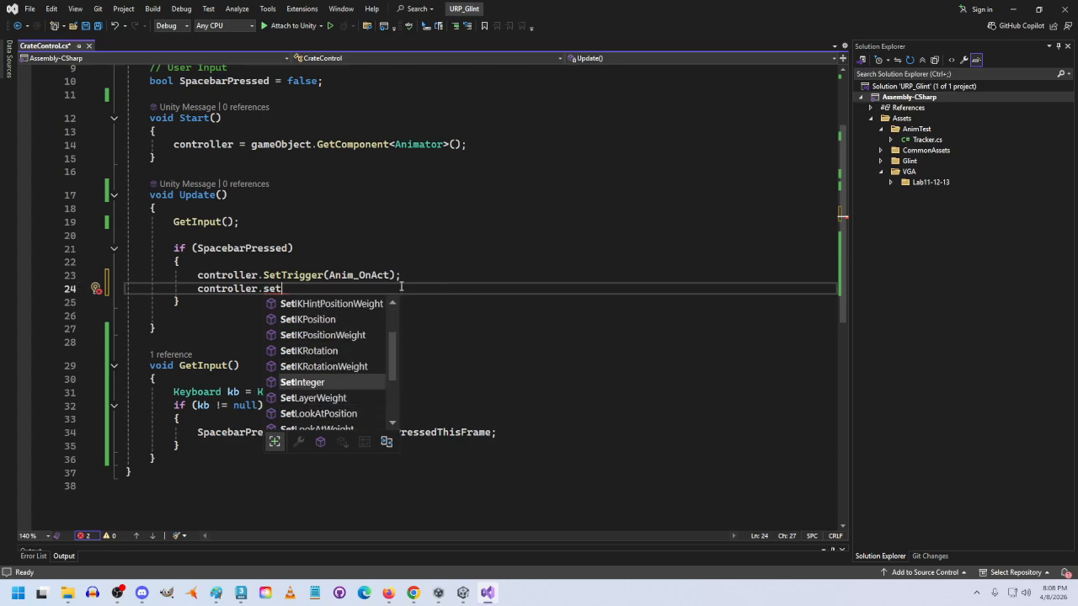
{"action": "key", "text": "Down"}
{"action": "key", "text": "Down"}
{"action": "key", "text": "Down"}
{"action": "key", "text": "Down"}
{"action": "key", "text": "Down"}
{"action": "key", "text": "Down"}
{"action": "key", "text": "Down"}
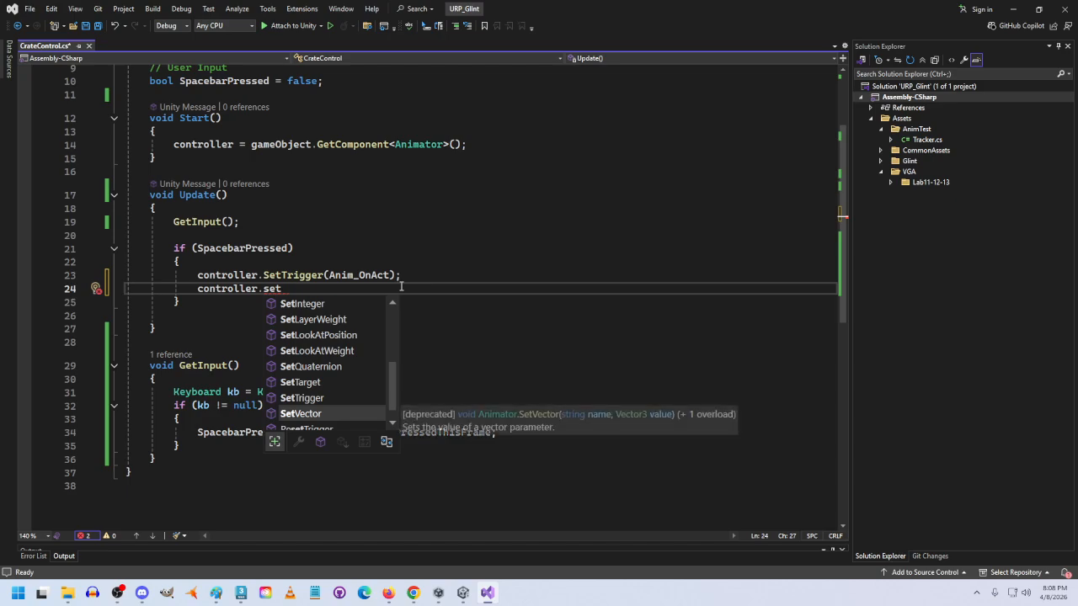
{"action": "key", "text": "Up"}
{"action": "key", "text": "Up"}
{"action": "key", "text": "Down"}
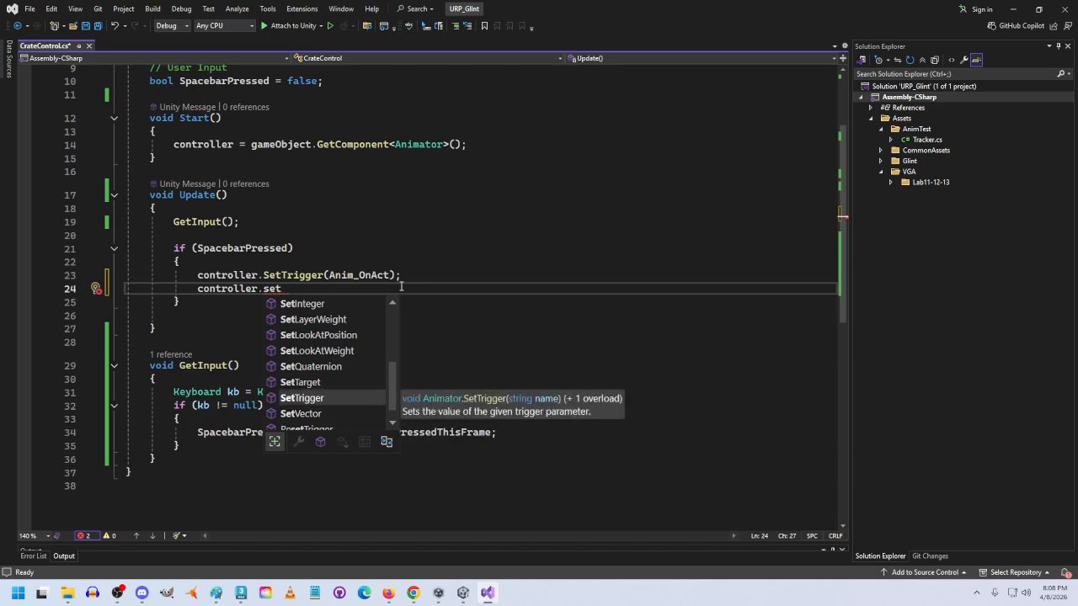
{"action": "key", "text": "Up"}
{"action": "key", "text": "Up"}
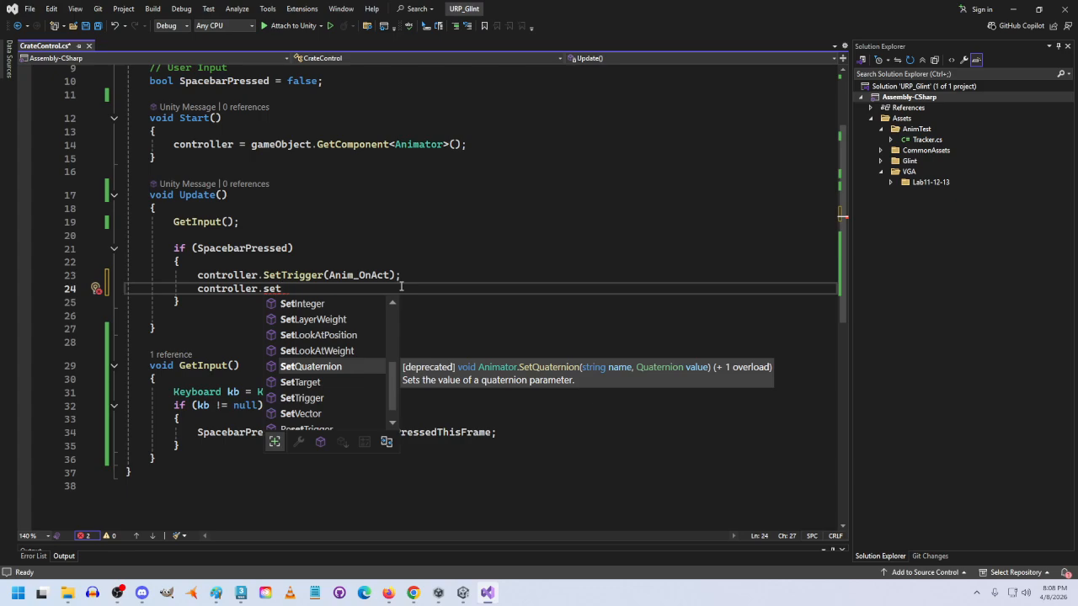
{"action": "key", "text": "Up"}
{"action": "key", "text": "Up"}
{"action": "key", "text": "Up"}
{"action": "key", "text": "Down"}
{"action": "key", "text": "Down"}
{"action": "key", "text": "Down"}
{"action": "key", "text": "Down"}
{"action": "key", "text": "Down"}
{"action": "key", "text": "Down"}
{"action": "key", "text": "Down"}
{"action": "key", "text": "Up"}
{"action": "key", "text": "Up"}
{"action": "key", "text": "Up"}
{"action": "key", "text": "Up"}
{"action": "key", "text": "Up"}
{"action": "key", "text": "Up"}
{"action": "key", "text": "Up"}
{"action": "key", "text": "Up"}
{"action": "key", "text": "Up"}
{"action": "key", "text": "Up"}
{"action": "key", "text": "Up"}
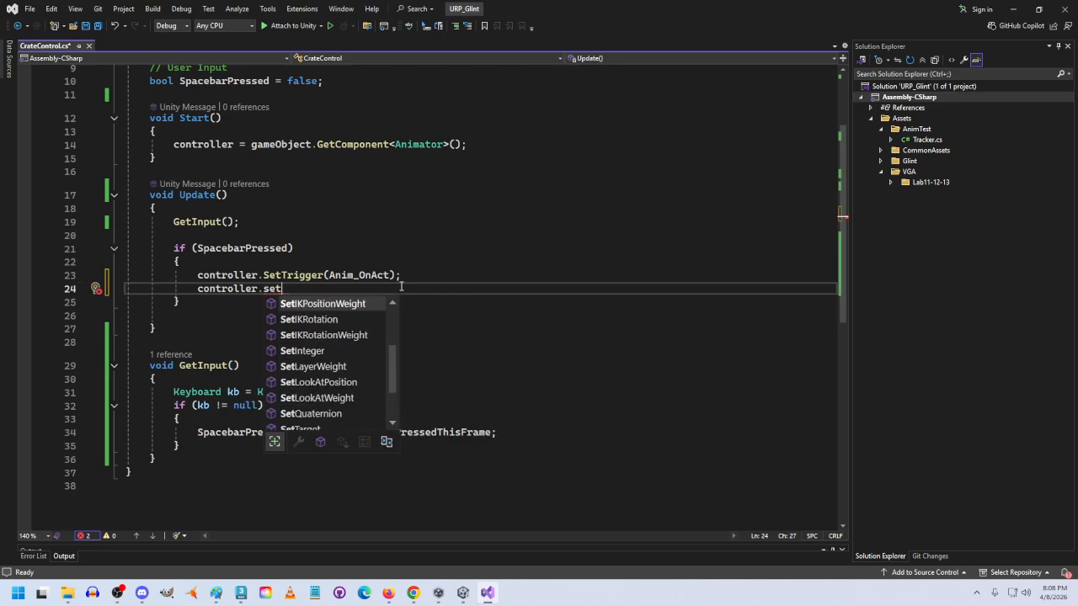
{"action": "key", "text": "Up"}
{"action": "key", "text": "Up"}
{"action": "key", "text": "Up"}
{"action": "key", "text": "Up"}
{"action": "key", "text": "Up"}
{"action": "key", "text": "Up"}
{"action": "key", "text": "Down"}
{"action": "key", "text": "Down"}
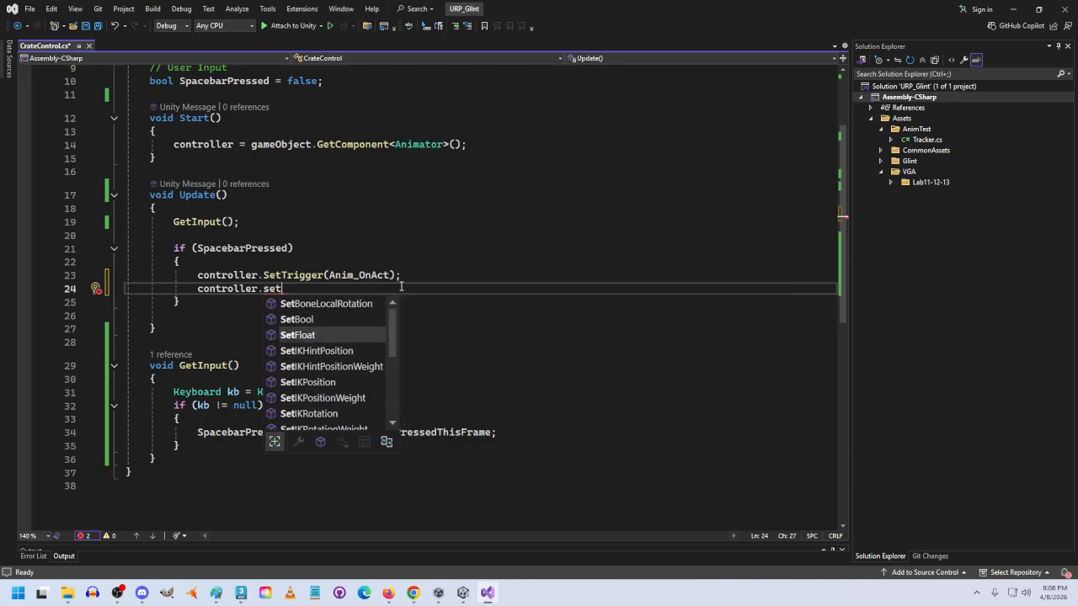
{"action": "key", "text": "Up"}
{"action": "key", "text": "Up"}
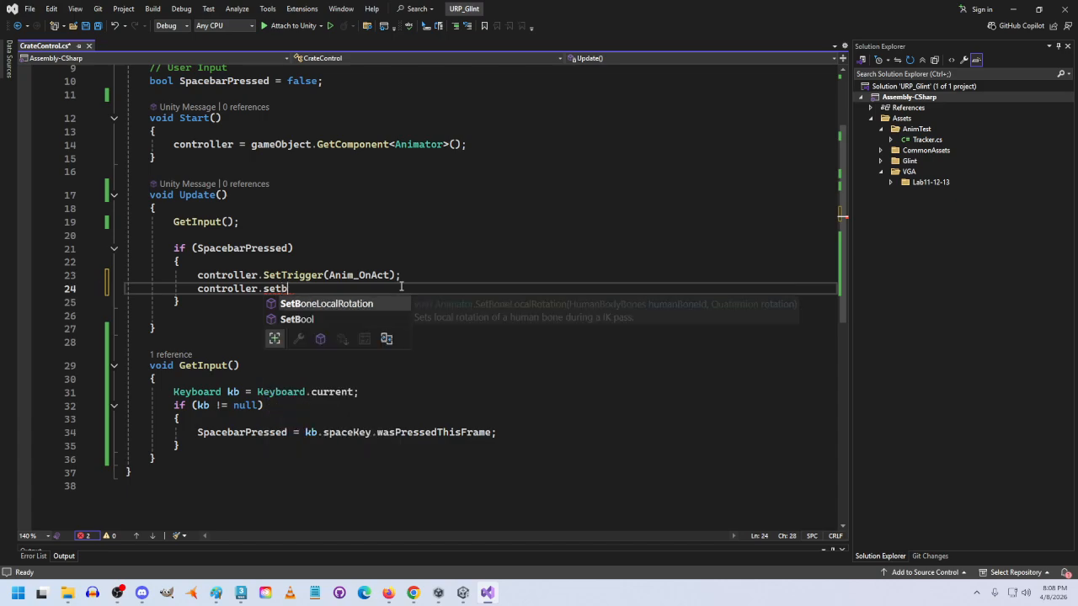
Step: Narrow the controller's method suggestions on the new line to SetBool, SetInteger, SetFloat and SetTrigger one after another
{"action": "key", "text": "Down"}
{"action": "key", "text": "Up"}
{"action": "key", "text": "BackSpace"}
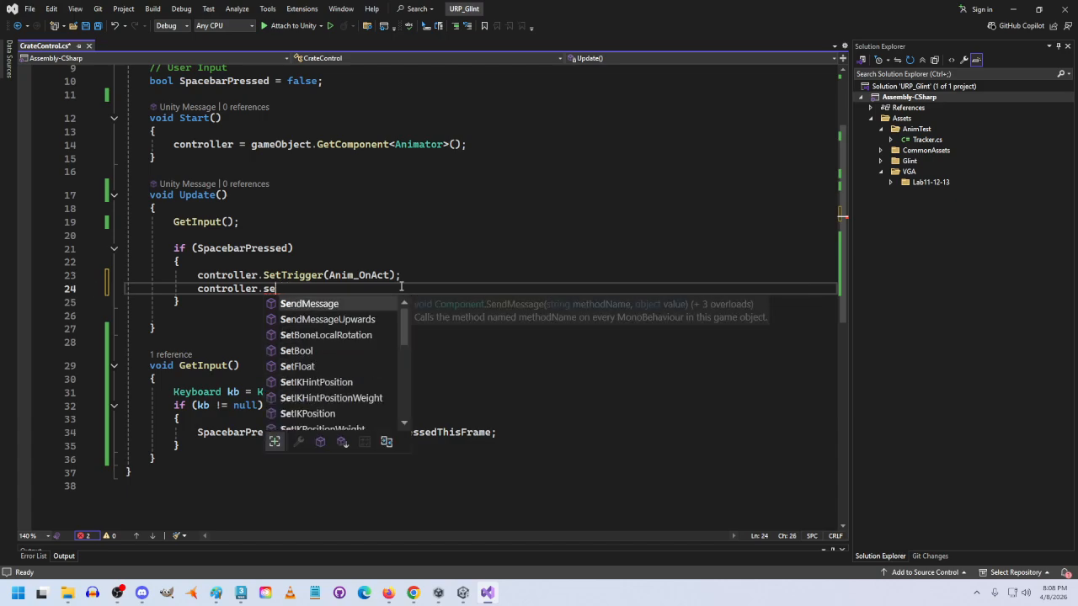
{"action": "type", "text": "et"}
{"action": "key", "text": "BackSpace"}
{"action": "key", "text": "BackSpace"}
{"action": "type", "text": "tin"}
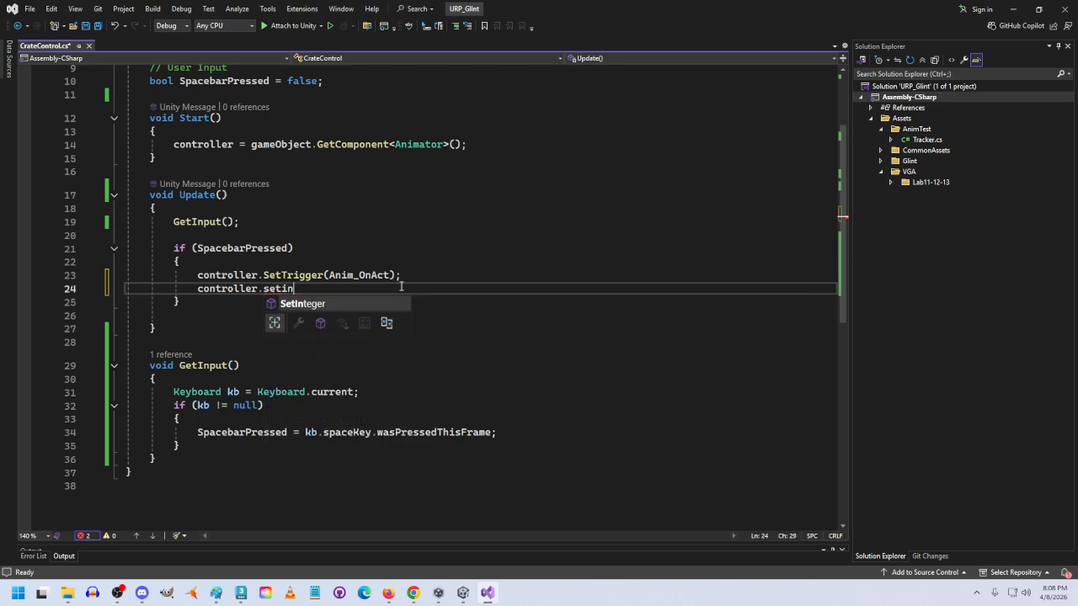
{"action": "key", "text": "BackSpace"}
{"action": "key", "text": "BackSpace"}
{"action": "type", "text": "fl"}
{"action": "key", "text": "BackSpace"}
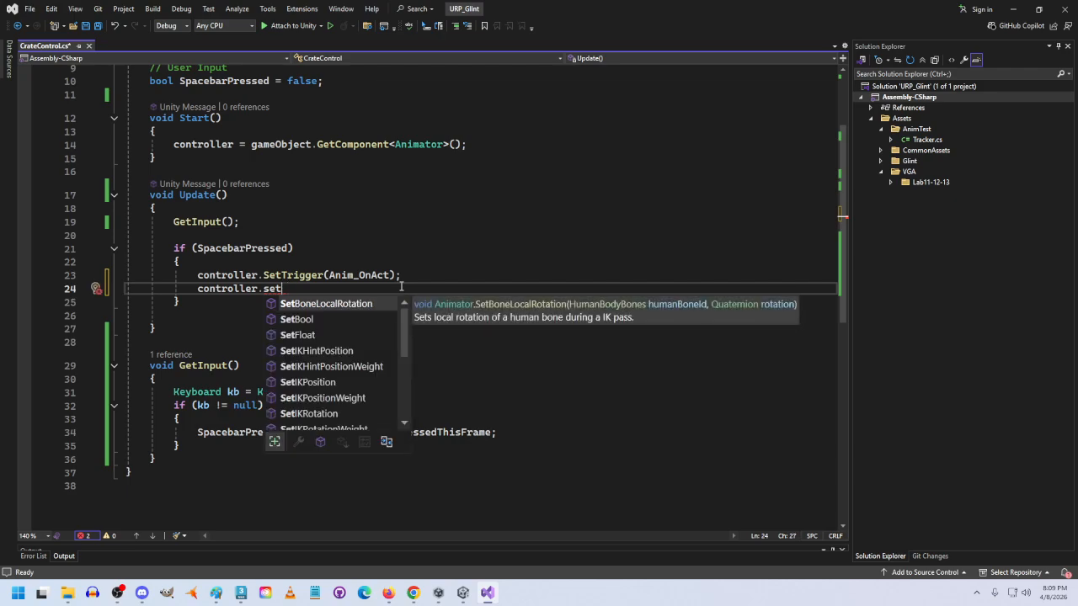
{"action": "type", "text": "tri"}
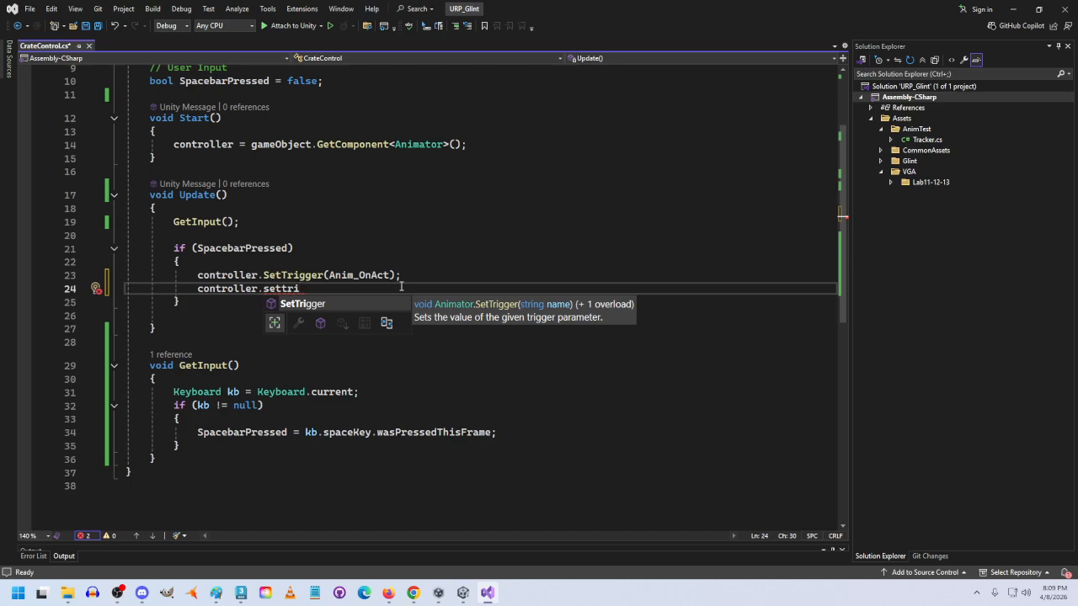
Step: Delete the unfinished controller statement below the SetTrigger call in Update, including its empty line
{"action": "key", "text": "BackSpace"}
{"action": "key", "text": "BackSpace"}
{"action": "key", "text": "BackSpace"}
{"action": "key", "text": "BackSpace"}
{"action": "key", "text": "BackSpace"}
{"action": "key", "text": "BackSpace"}
{"action": "key", "text": "BackSpace"}
{"action": "key", "text": "BackSpace"}
{"action": "key", "text": "BackSpace"}
{"action": "key", "text": "BackSpace"}
{"action": "key", "text": "BackSpace"}
{"action": "key", "text": "BackSpace"}
{"action": "key", "text": "BackSpace"}
{"action": "key", "text": "BackSpace"}
{"action": "key", "text": "BackSpace"}
{"action": "key", "text": "BackSpace"}
{"action": "key", "text": "BackSpace"}
{"action": "key", "text": "shift+Home"}
{"action": "key", "text": "BackSpace"}
{"action": "key", "text": "BackSpace"}
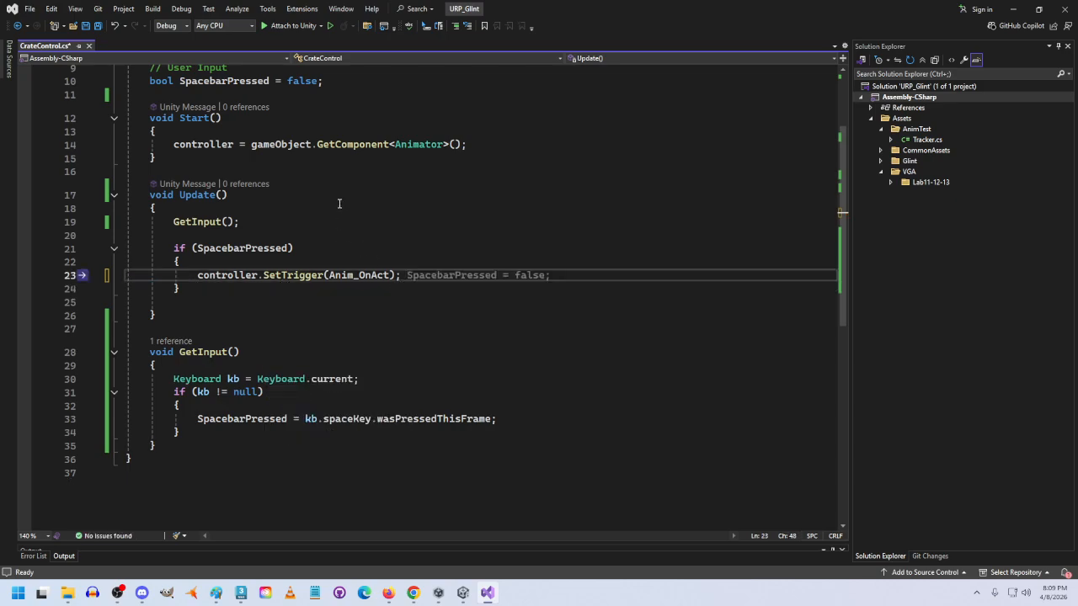
Step: Review the SetTrigger call in Update and the OnAct string assigned to Anim_OnAct, and save the CrateControl script
{"action": "left_click_drag", "start_coordinate": [197, 276], "coordinate": [412, 286]}
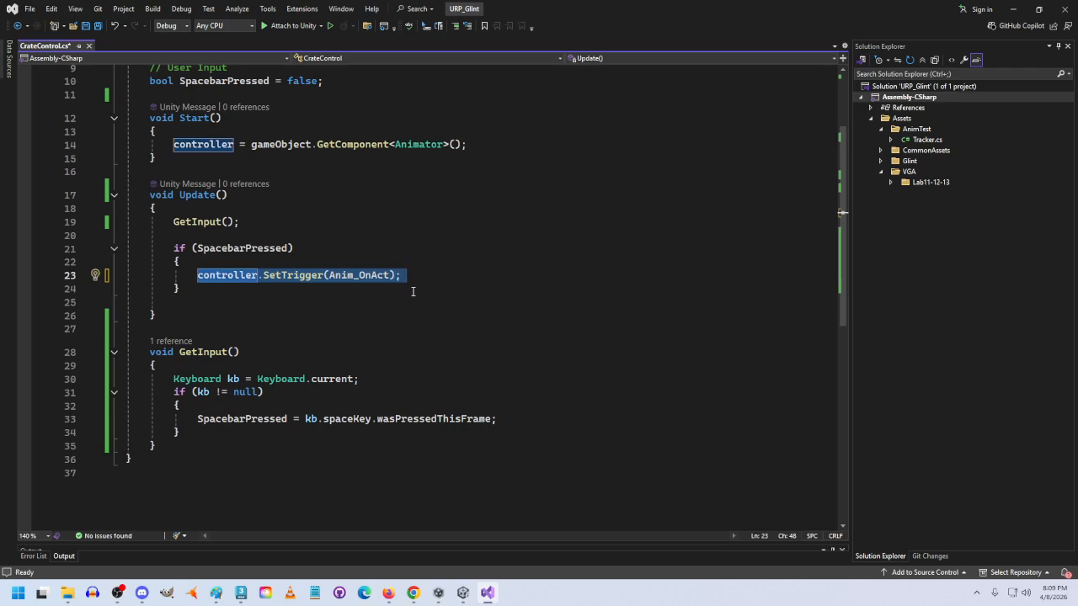
{"action": "scroll", "coordinate": [381, 253], "scroll_direction": "up", "scroll_amount": 3}
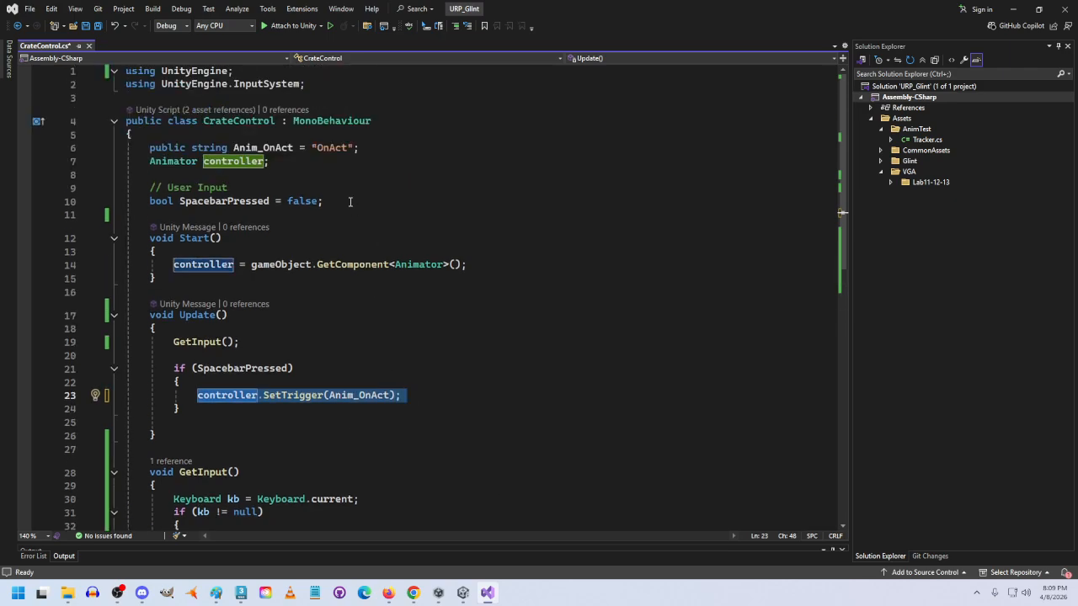
{"action": "double_click", "coordinate": [332, 148]}
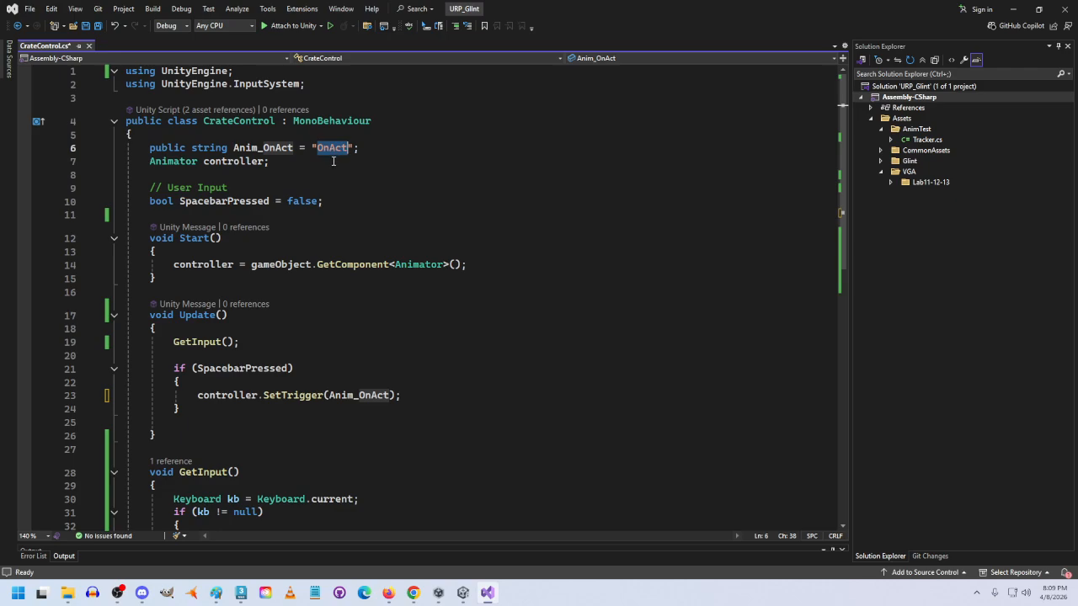
{"action": "left_click", "coordinate": [195, 395]}
{"action": "left_click", "coordinate": [443, 394]}
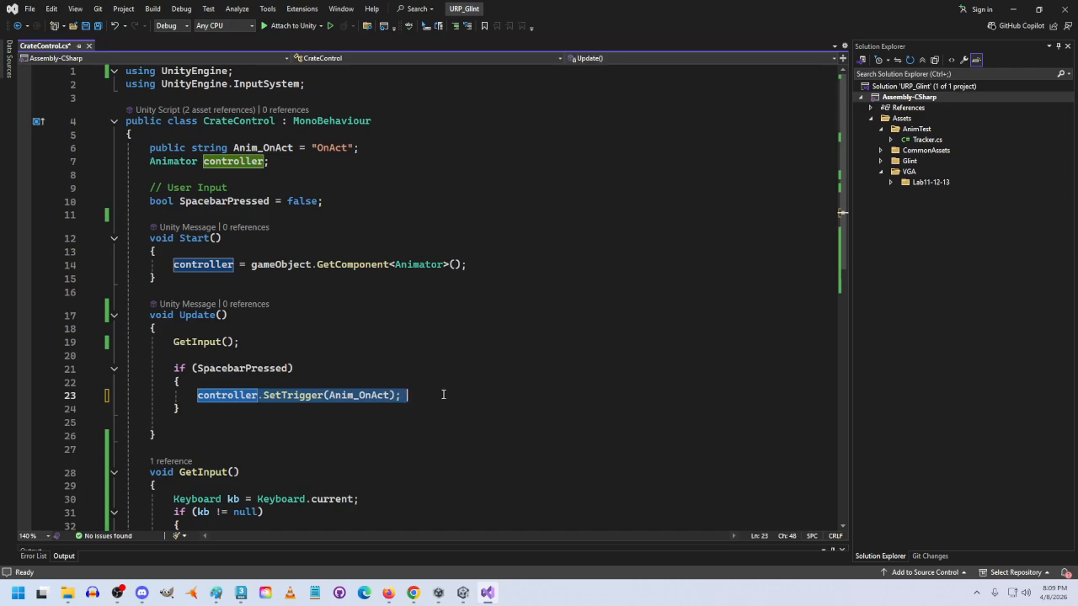
{"action": "scroll", "coordinate": [434, 393], "scroll_direction": "down", "scroll_amount": 2}
{"action": "scroll", "coordinate": [392, 309], "scroll_direction": "up", "scroll_amount": 2}
{"action": "key", "text": "ctrl+s"}
Step: Switch to Unity and add a Trigger parameter named OnAct to the Crate_Rigged_lecture animator controller
{"action": "left_click", "coordinate": [489, 592]}
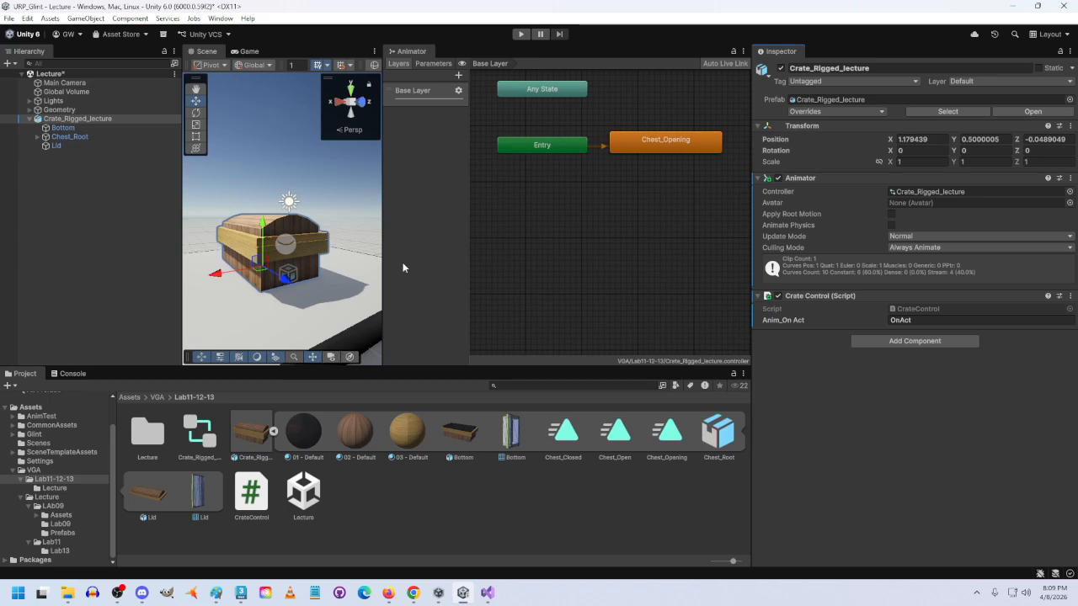
{"action": "left_click", "coordinate": [433, 64]}
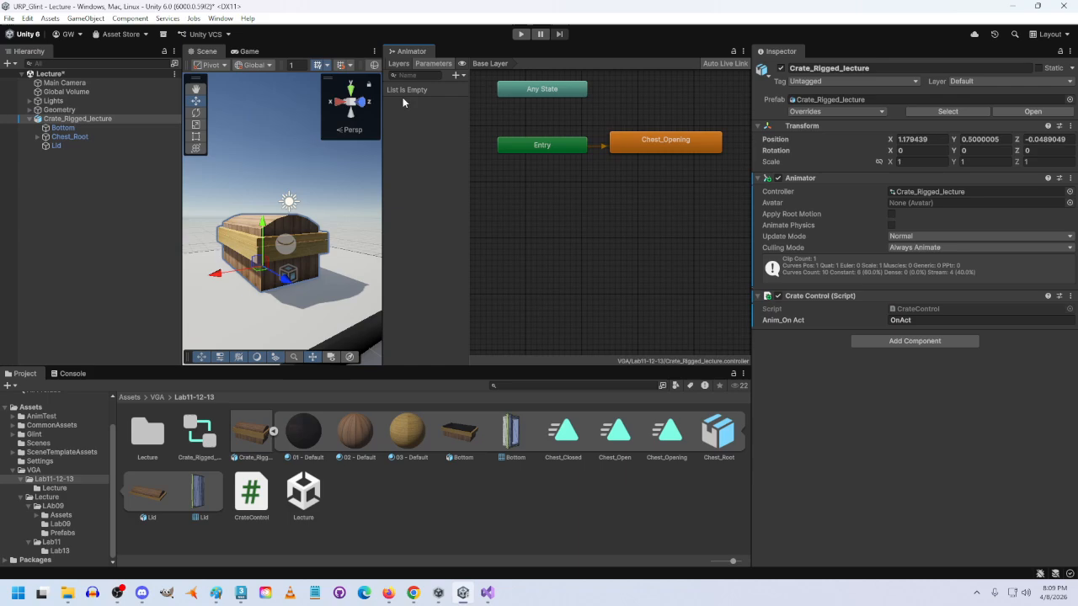
{"action": "left_click", "coordinate": [456, 75]}
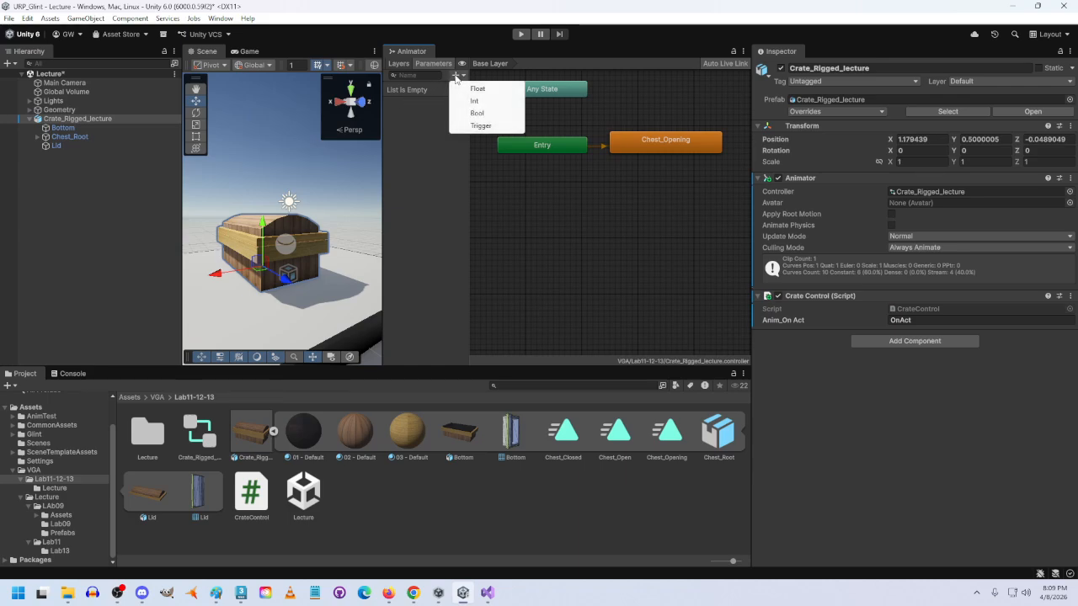
{"action": "left_click", "coordinate": [492, 127]}
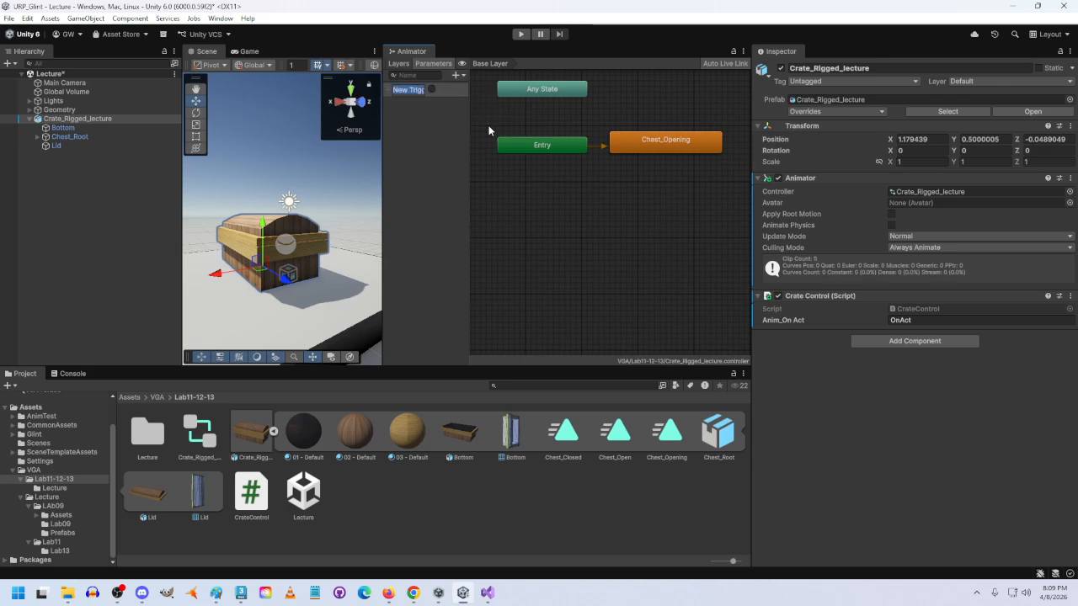
{"action": "type", "text": "OnAct"}
{"action": "key", "text": "Return"}
Step: Duplicate the Chest_Opening state in the Base Layer and place the copy below the Entry node
{"action": "left_click", "coordinate": [673, 150]}
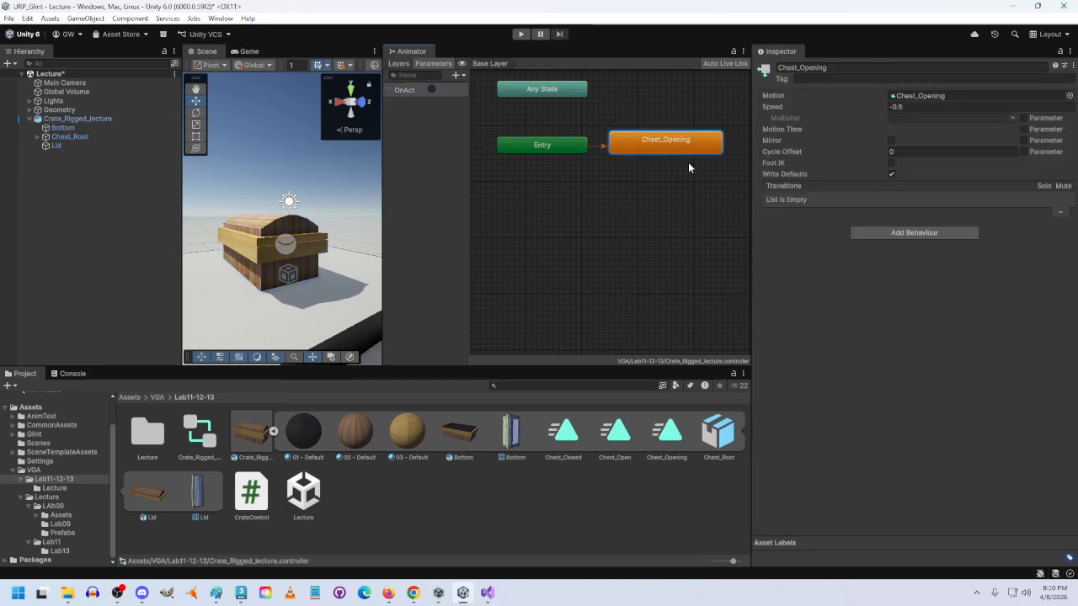
{"action": "key", "text": "ctrl+d"}
{"action": "left_click_drag", "start_coordinate": [554, 81], "coordinate": [575, 187]}
{"action": "right_click", "coordinate": [628, 218]}
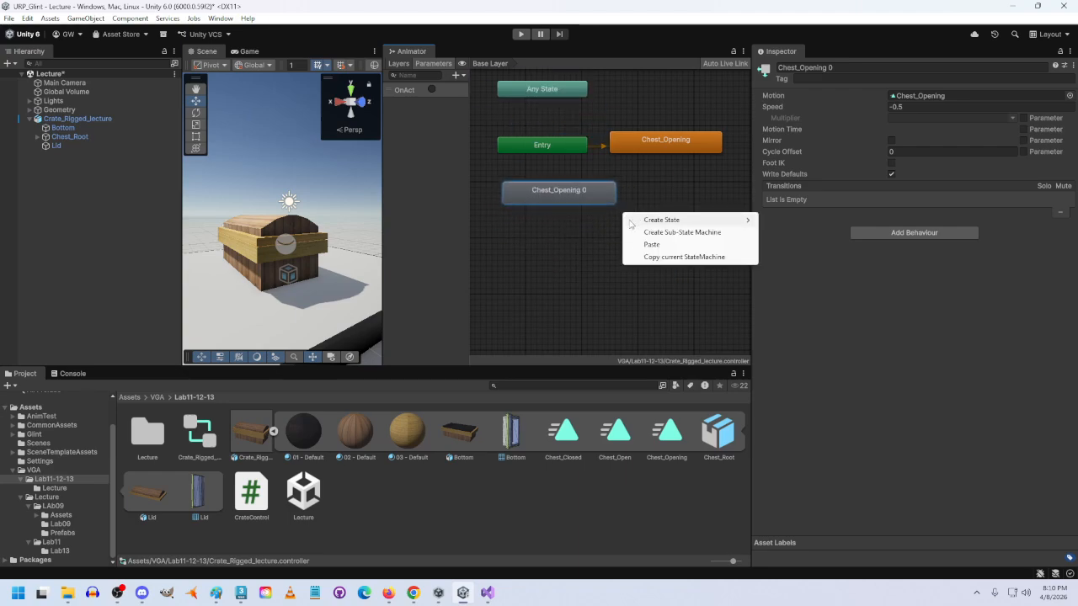
{"action": "left_click", "coordinate": [578, 245]}
Step: Add a second copy of the Chest_Opening state and place it beside the first copy
{"action": "scroll", "coordinate": [627, 231], "scroll_direction": "down", "scroll_amount": 3}
{"action": "middle_click_drag", "start_coordinate": [630, 240], "coordinate": [574, 241]}
{"action": "scroll", "coordinate": [578, 239], "scroll_direction": "up", "scroll_amount": 1}
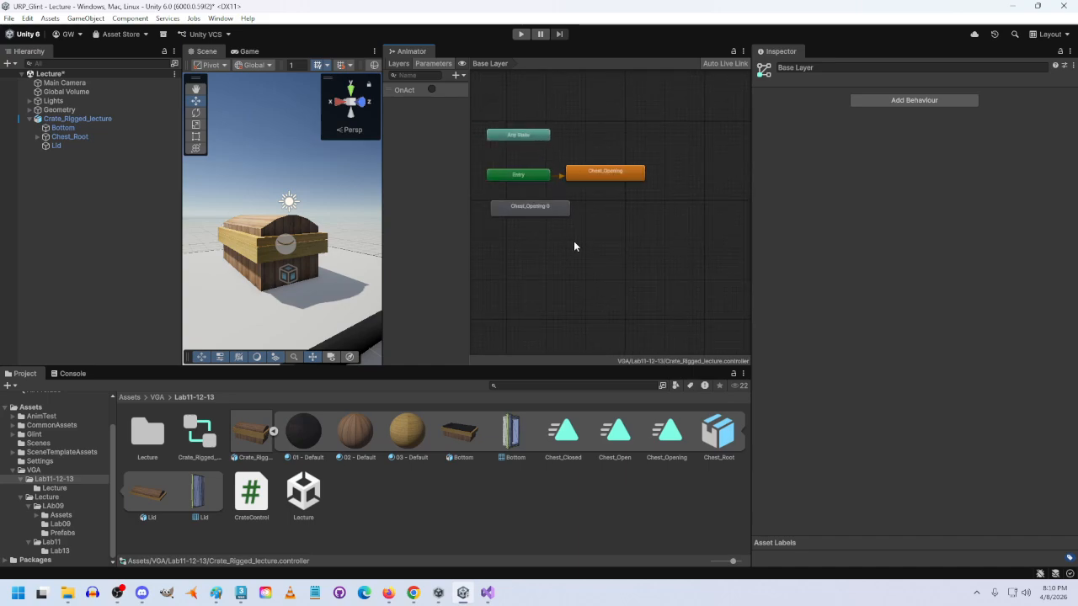
{"action": "key", "text": "ctrl+v"}
{"action": "left_click_drag", "start_coordinate": [515, 131], "coordinate": [654, 203]}
{"action": "middle_click_drag", "start_coordinate": [669, 175], "coordinate": [723, 164]}
Step: Move the first copy closer to the second, and place a third duplicate centred below the two copies
{"action": "middle_click_drag", "start_coordinate": [600, 318], "coordinate": [567, 285]}
{"action": "scroll", "coordinate": [570, 263], "scroll_direction": "up", "scroll_amount": 4}
{"action": "scroll", "coordinate": [565, 238], "scroll_direction": "down", "scroll_amount": 2}
{"action": "left_click_drag", "start_coordinate": [527, 188], "coordinate": [563, 189]}
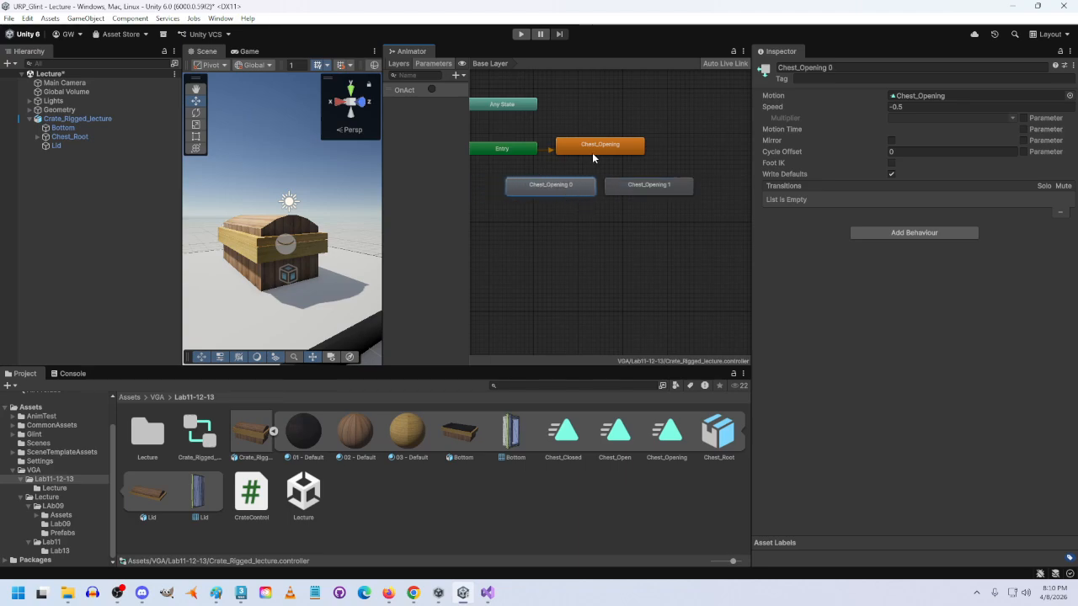
{"action": "key", "text": "ctrl+d"}
{"action": "left_click_drag", "start_coordinate": [609, 220], "coordinate": [621, 223]}
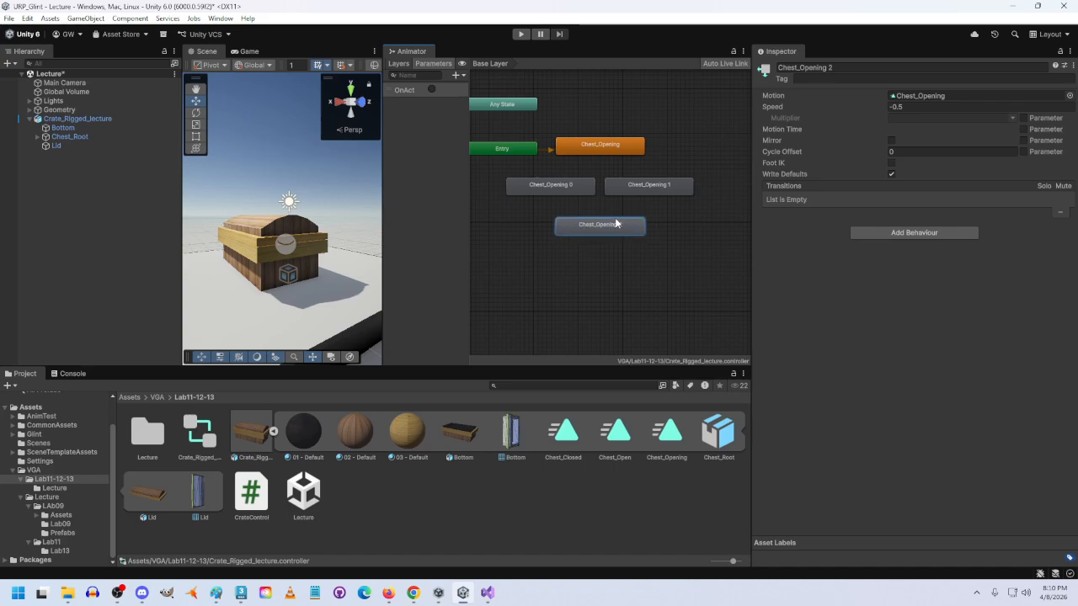
Step: Rename the orange default state Chest_Closed
{"action": "left_click", "coordinate": [600, 147]}
{"action": "left_click", "coordinate": [923, 96]}
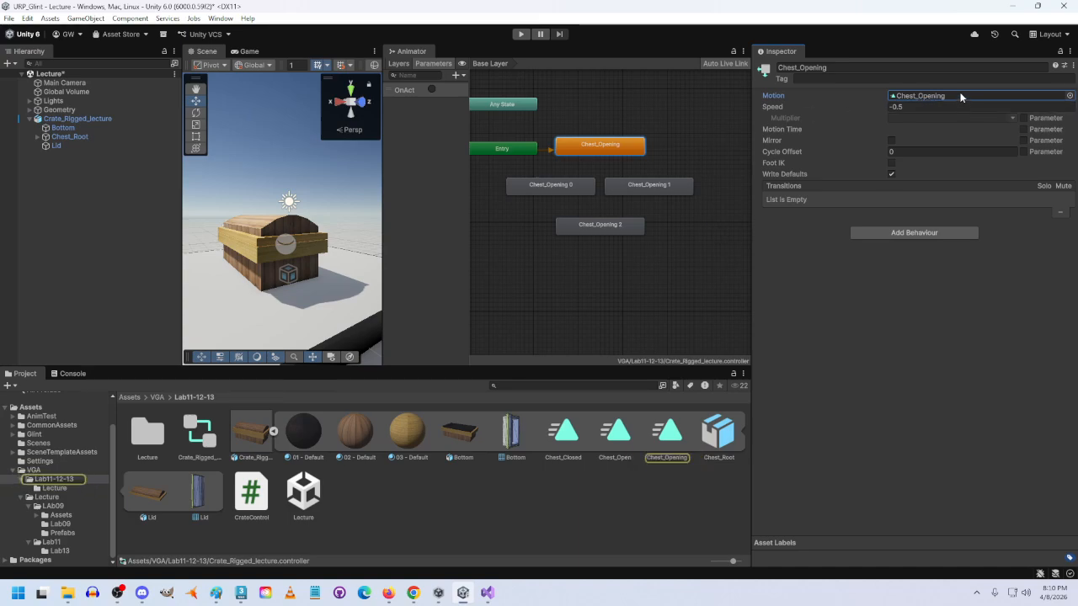
{"action": "double_click", "coordinate": [959, 96]}
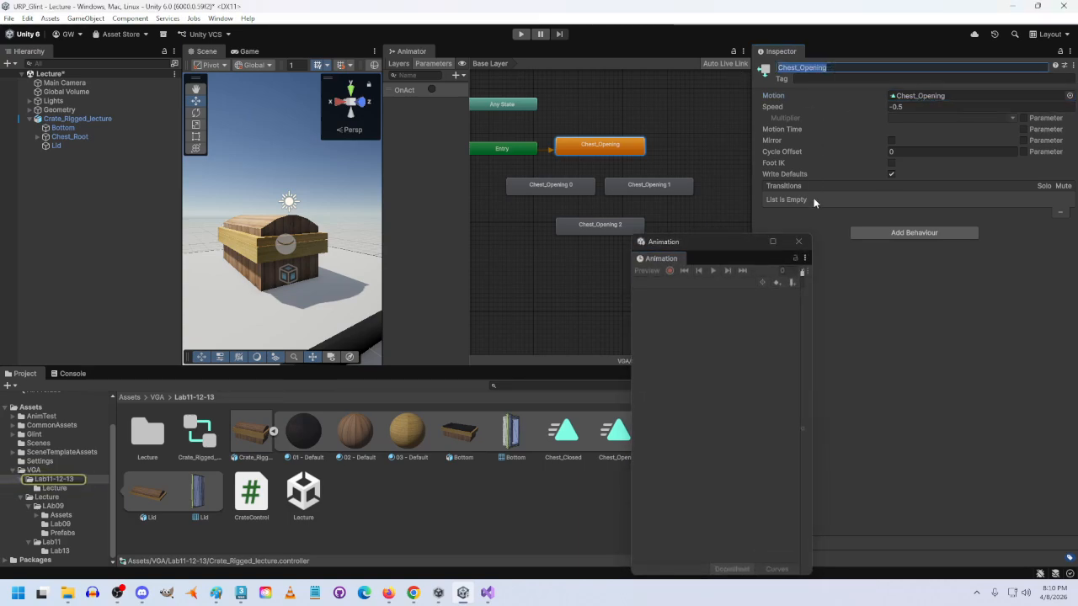
{"action": "left_click", "coordinate": [800, 245]}
{"action": "left_click_drag", "start_coordinate": [799, 68], "coordinate": [900, 74]}
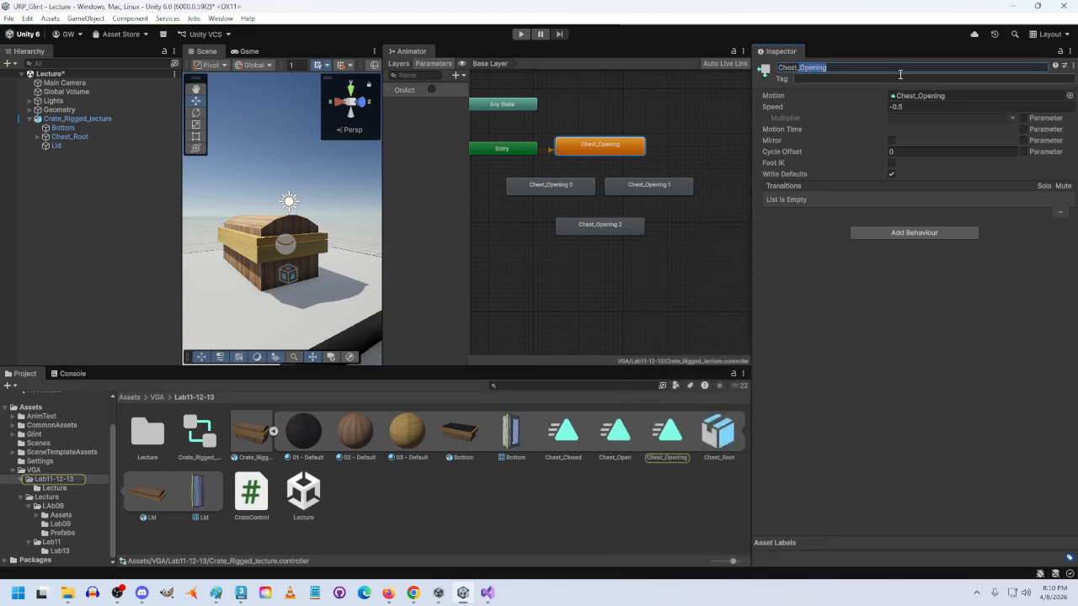
{"action": "type", "text": "Closed"}
{"action": "key", "text": "Return"}
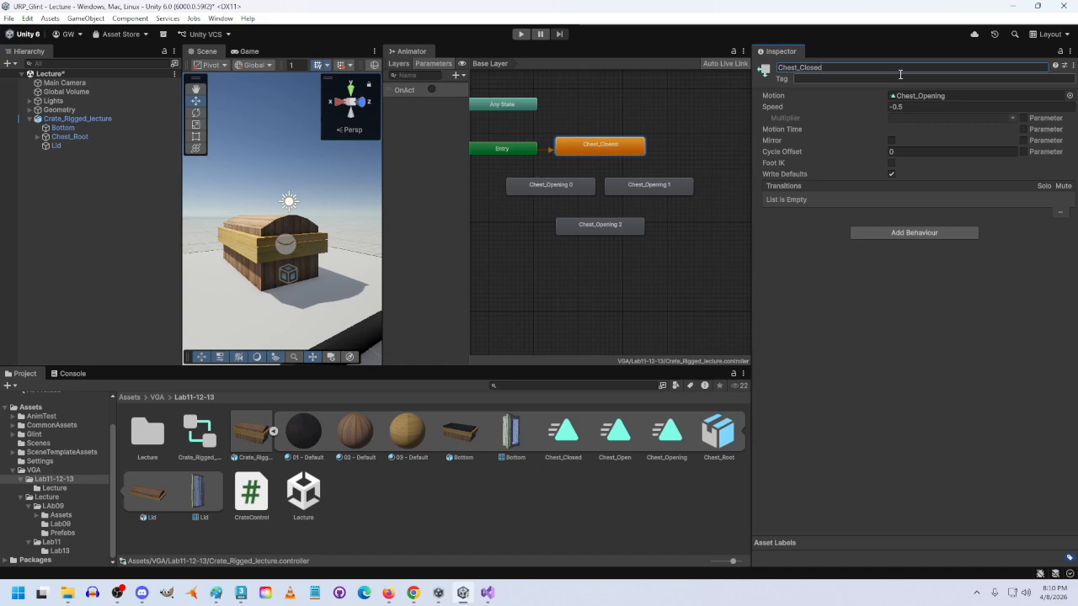
Step: Rename the Chest_Opening 0 state Chest_Opening
{"action": "left_click", "coordinate": [552, 186]}
{"action": "left_click_drag", "start_coordinate": [778, 67], "coordinate": [844, 67]}
{"action": "key", "text": "Right"}
{"action": "key", "text": "BackSpace"}
{"action": "key", "text": "BackSpace"}
{"action": "key", "text": "Return"}
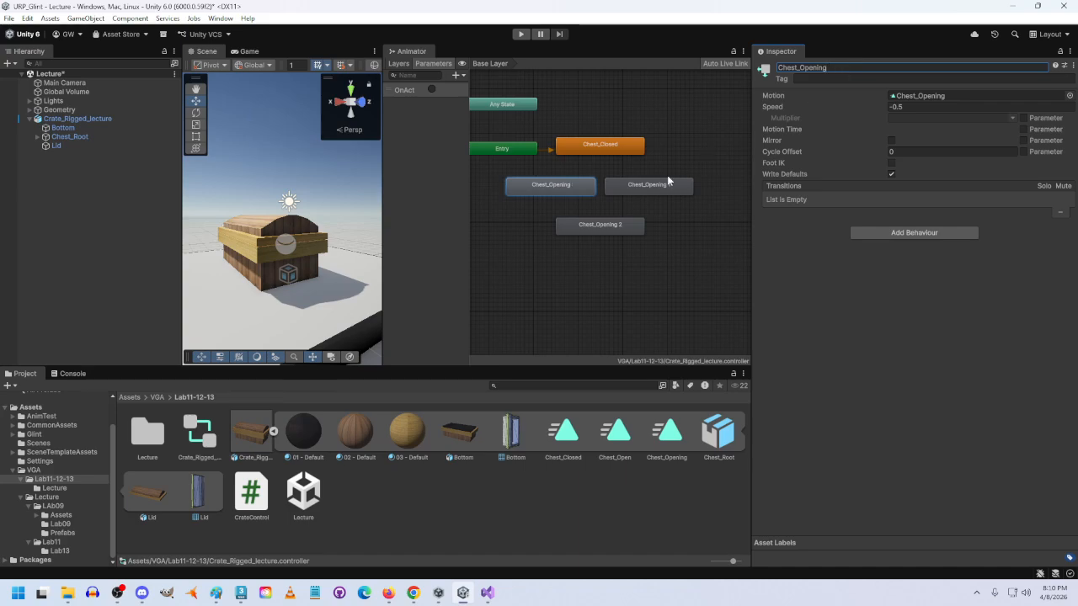
Step: Rename the Chest_Opening 1 state Chest_Closing
{"action": "left_click", "coordinate": [666, 184]}
{"action": "left_click", "coordinate": [802, 69]}
{"action": "type", "text": "Chest_Closing"}
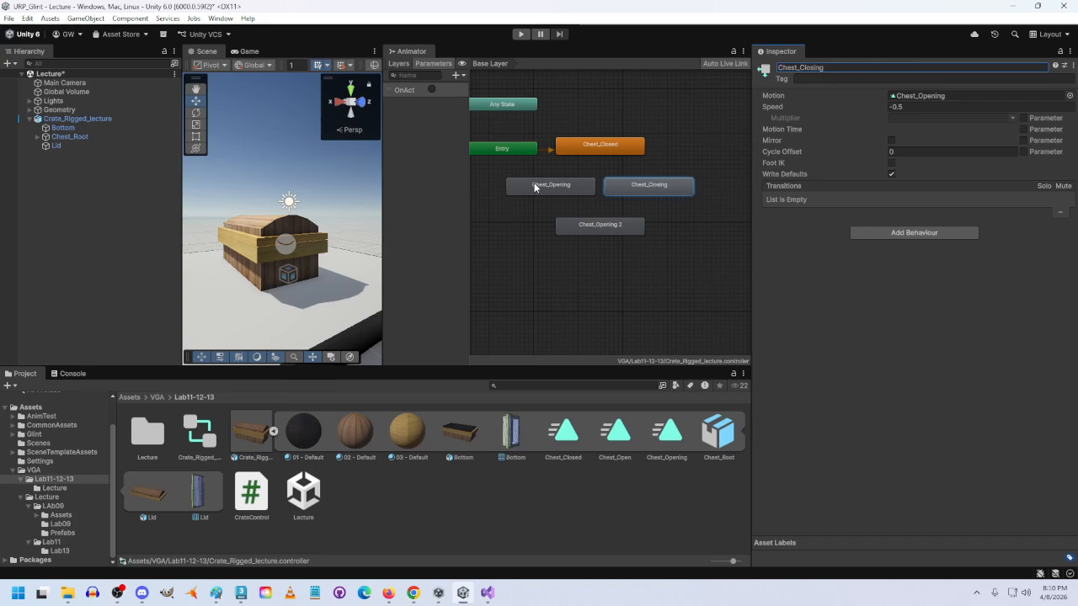
Step: Set the speed of the Chest_Opening state to 0.5 and of the Chest_Closed state to 1
{"action": "left_click_drag", "start_coordinate": [533, 182], "coordinate": [538, 183]}
{"action": "left_click", "coordinate": [897, 107]}
{"action": "key", "text": "Left"}
{"action": "key", "text": "Delete"}
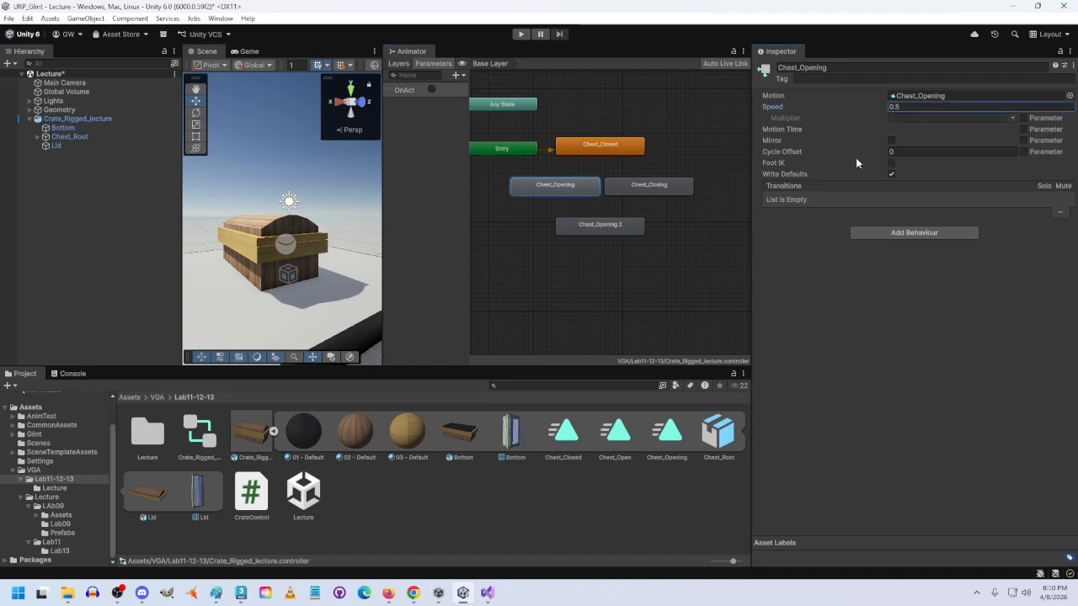
{"action": "left_click", "coordinate": [617, 147]}
{"action": "left_click", "coordinate": [920, 107]}
{"action": "type", "text": "1"}
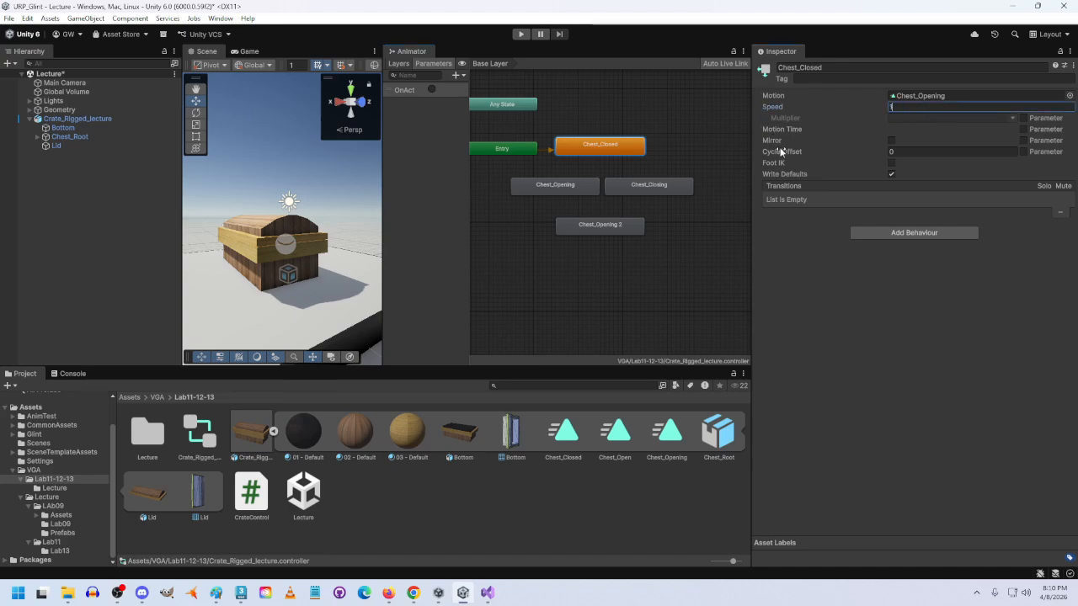
Step: Rename the Chest_Opening 2 state Chest_Open and set its speed to 1
{"action": "left_click", "coordinate": [609, 230]}
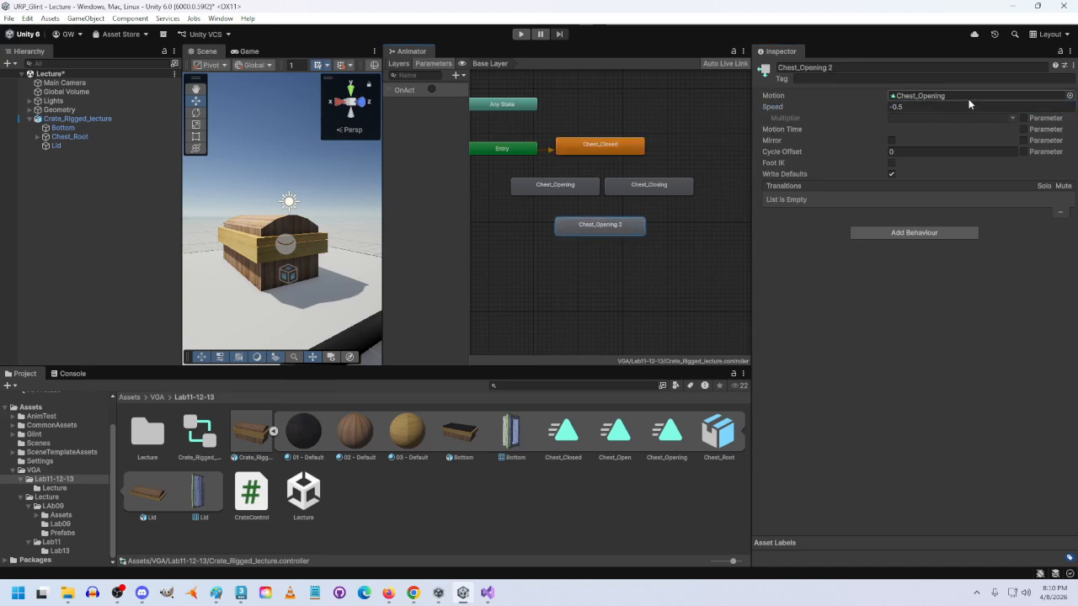
{"action": "left_click", "coordinate": [922, 95]}
{"action": "left_click", "coordinate": [809, 68]}
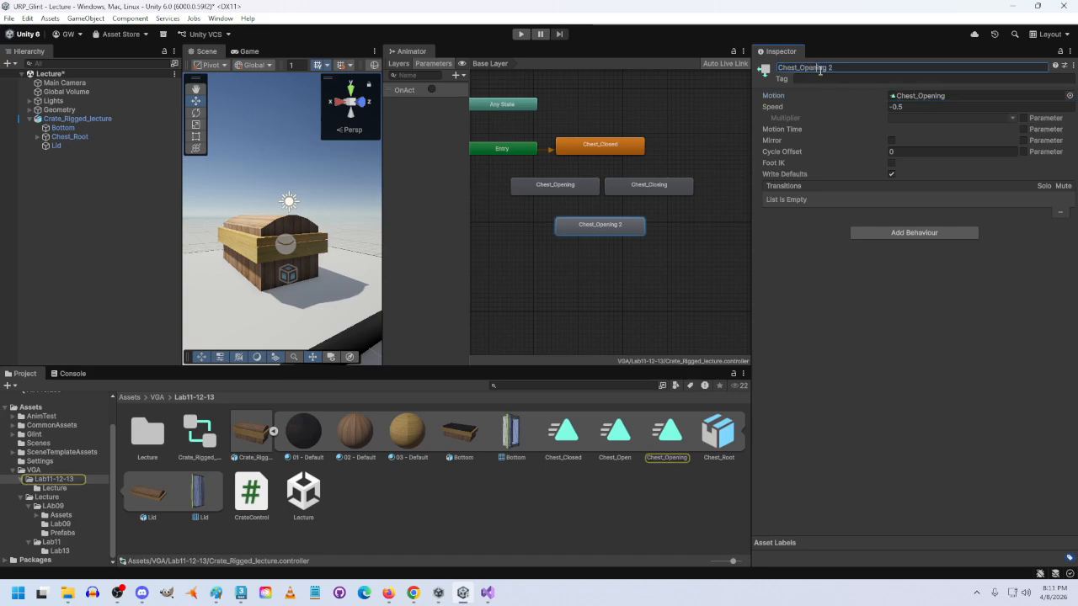
{"action": "key", "text": "BackSpace"}
{"action": "key", "text": "BackSpace"}
{"action": "key", "text": "BackSpace"}
{"action": "key", "text": "BackSpace"}
{"action": "key", "text": "BackSpace"}
{"action": "key", "text": "Return"}
{"action": "left_click_drag", "start_coordinate": [907, 109], "coordinate": [821, 110]}
{"action": "type", "text": "1"}
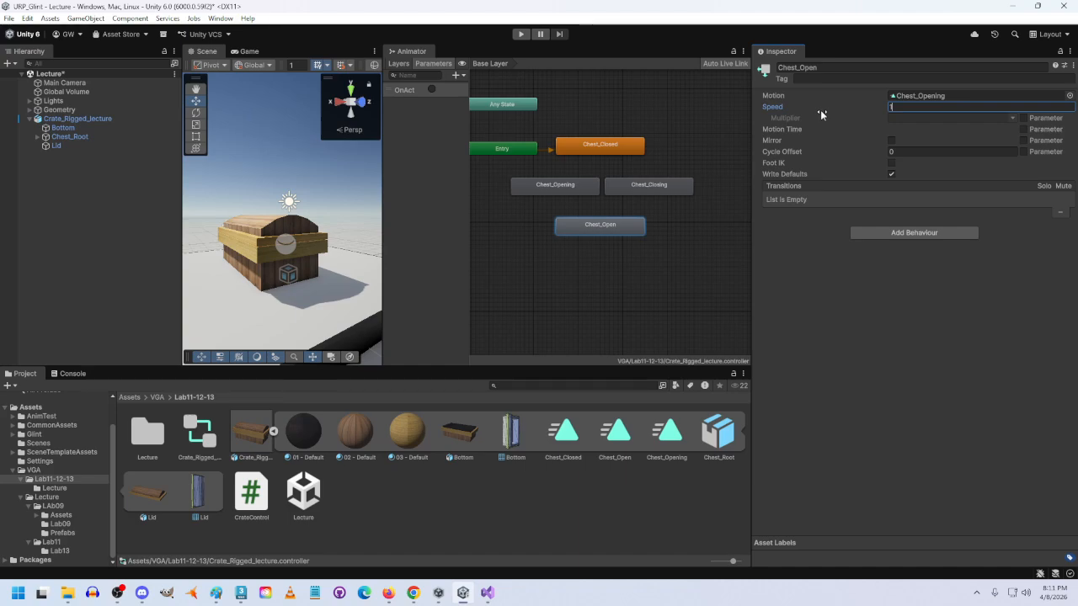
{"action": "left_click", "coordinate": [699, 299]}
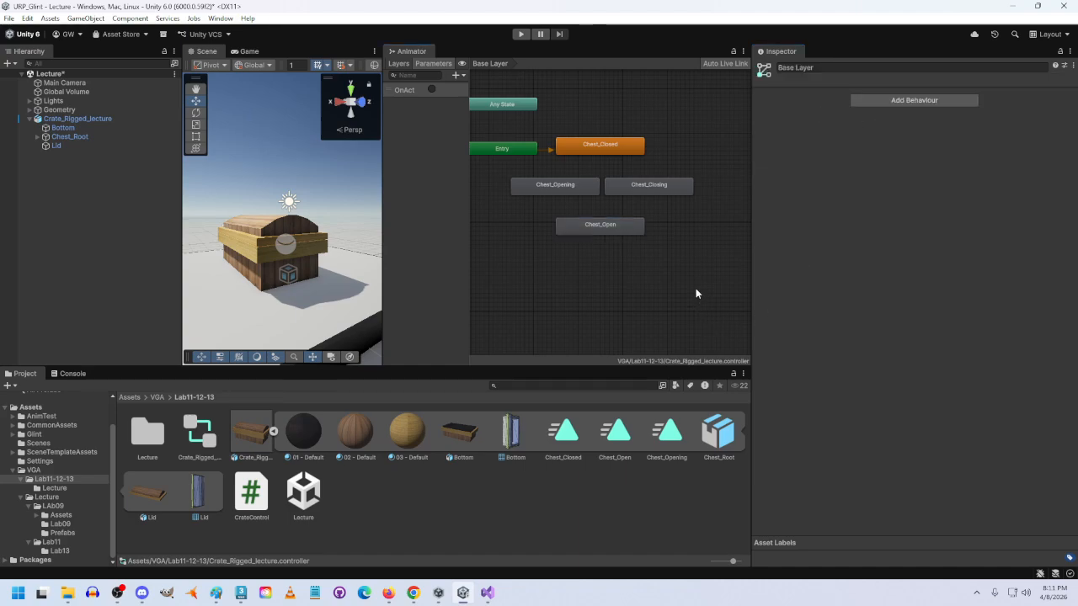
Step: Check the motions of Chest_Opening and Chest_Closing, and assign the Chest_Closed clip as the motion of the Chest_Closed state
{"action": "left_click", "coordinate": [570, 188]}
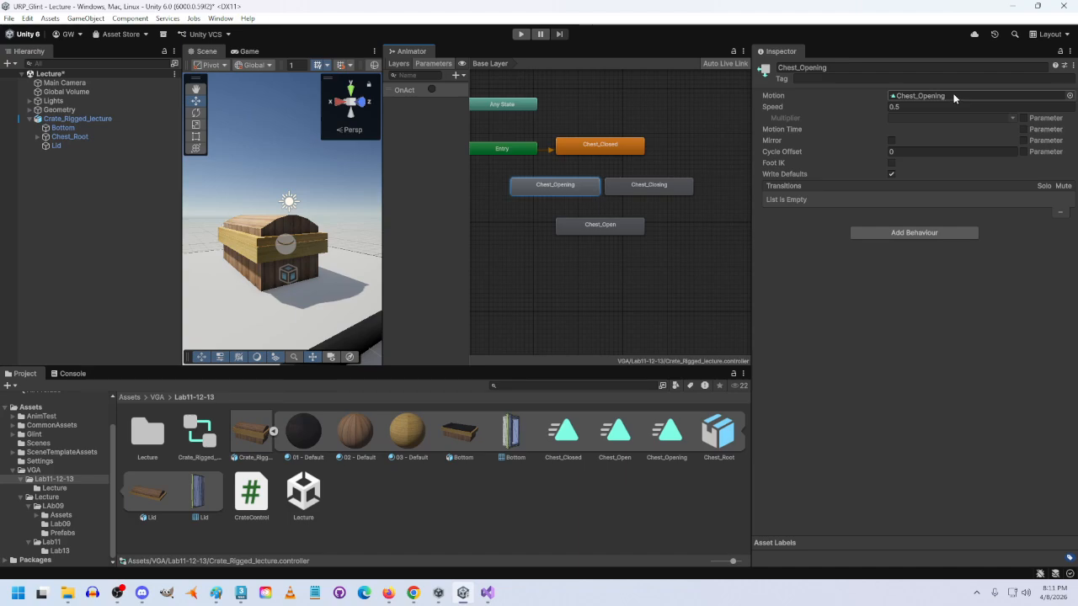
{"action": "left_click", "coordinate": [630, 187]}
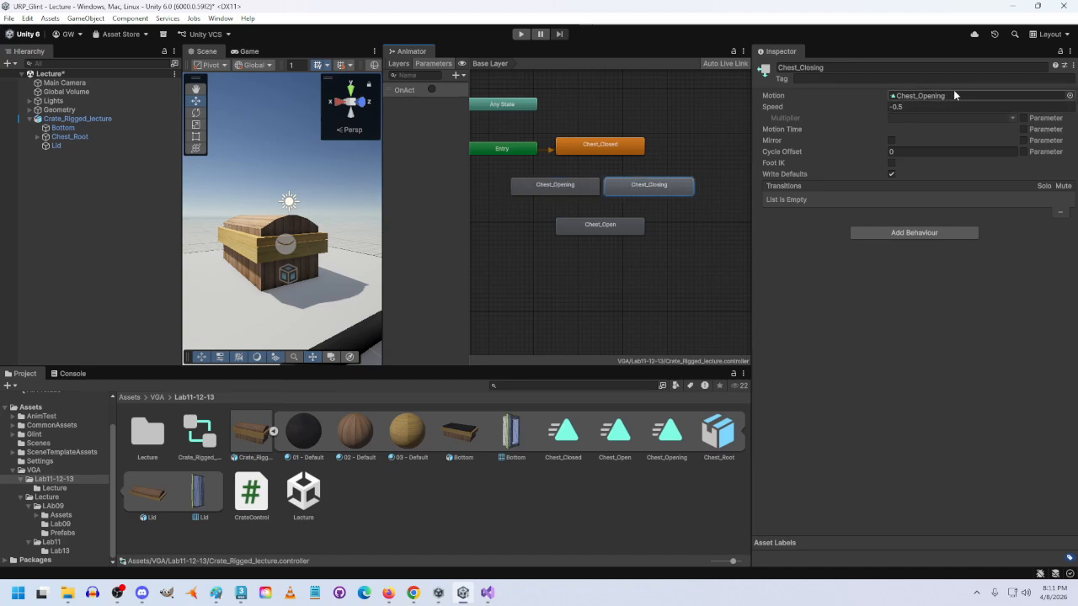
{"action": "left_click", "coordinate": [601, 147]}
{"action": "left_click", "coordinate": [1070, 95]}
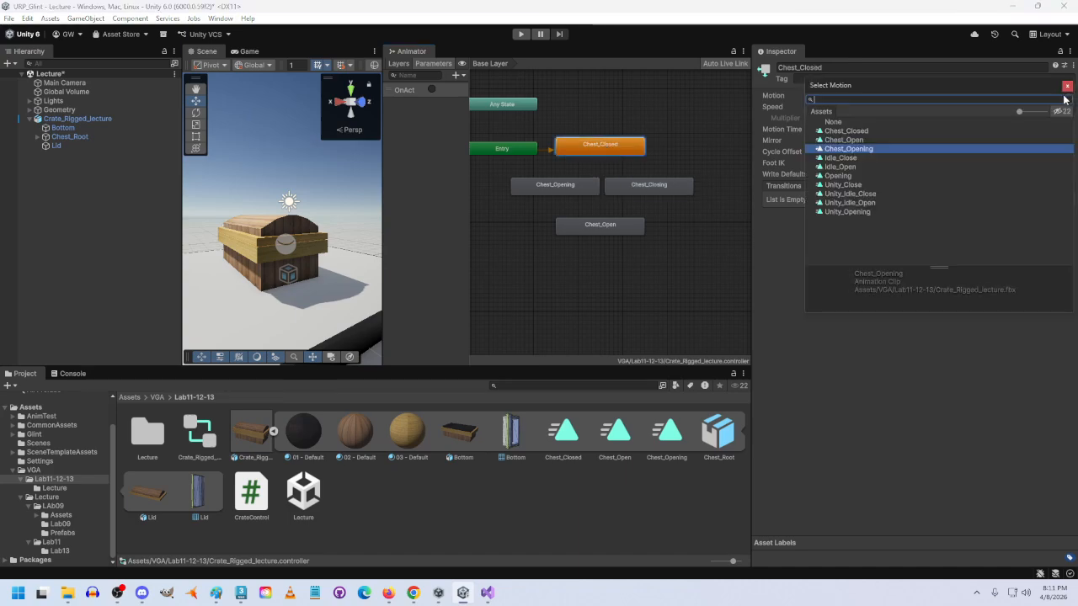
{"action": "left_click", "coordinate": [860, 130]}
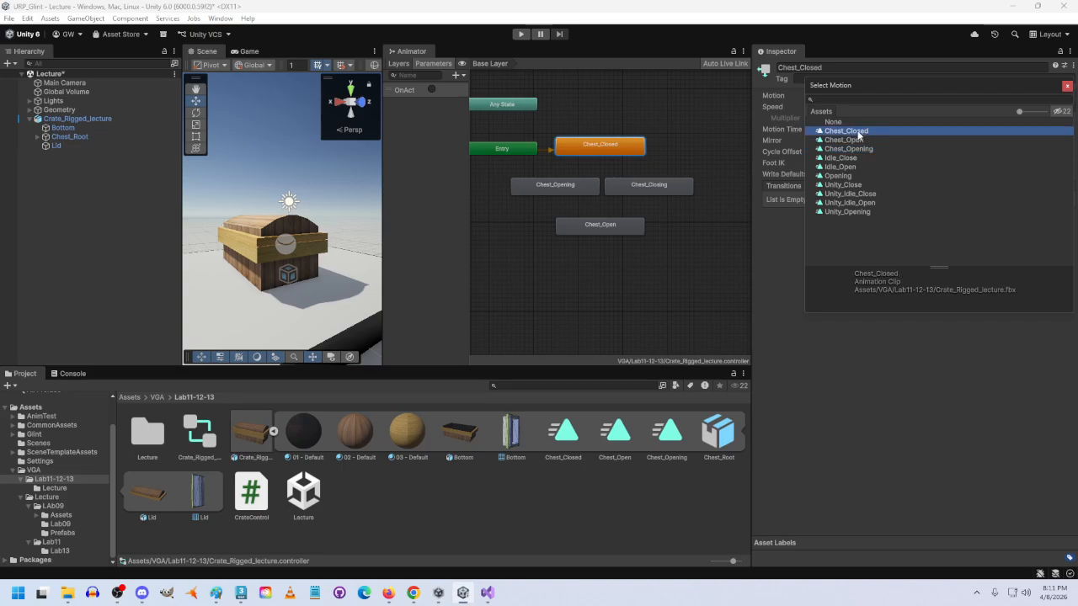
{"action": "double_click", "coordinate": [858, 131]}
Step: Assign the Chest_Open clip as the motion of the Chest_Open state
{"action": "left_click", "coordinate": [616, 222]}
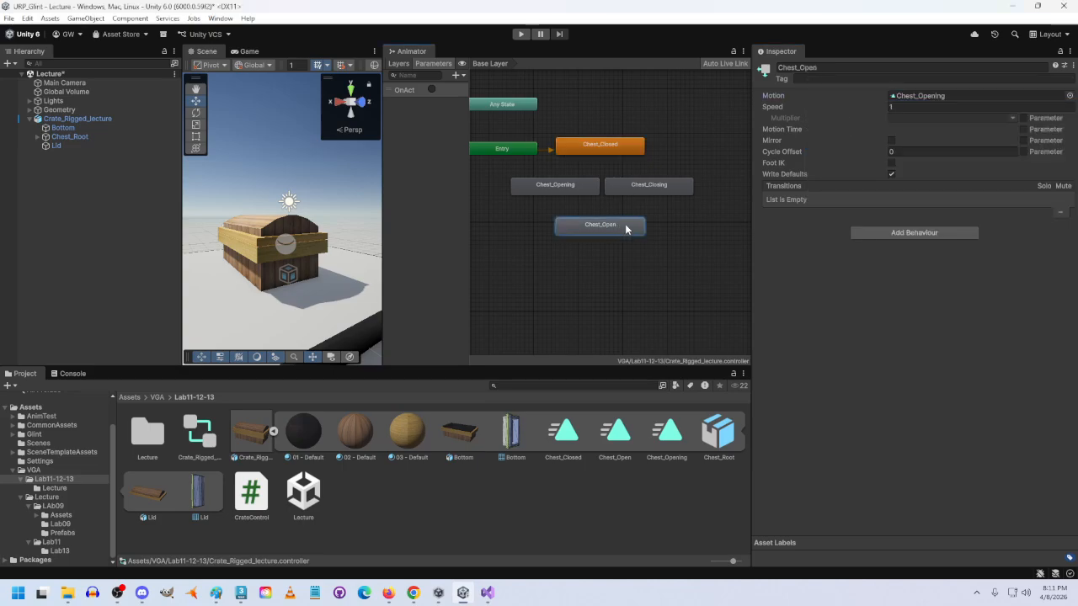
{"action": "left_click", "coordinate": [1070, 95]}
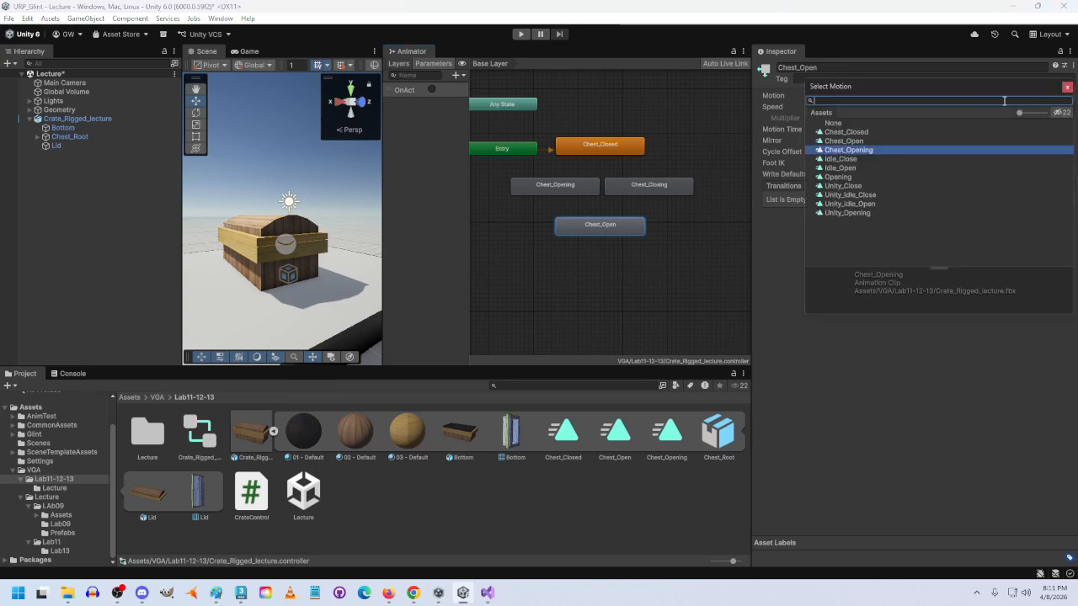
{"action": "left_click", "coordinate": [849, 140]}
{"action": "double_click", "coordinate": [839, 141]}
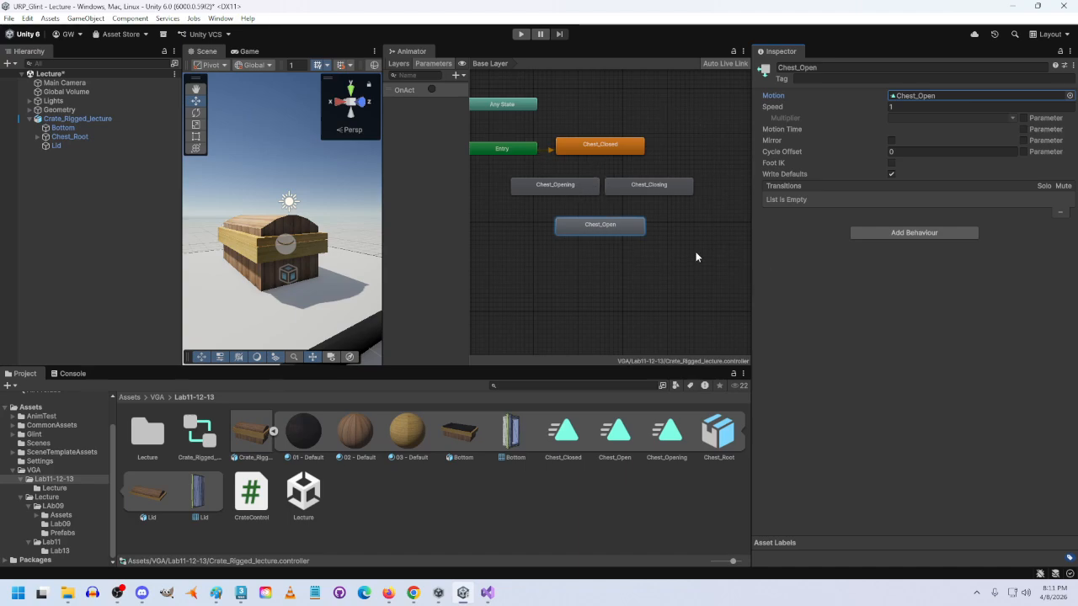
Step: Make transitions from Chest_Closed to Chest_Opening and from Chest_Opening to Chest_Open
{"action": "right_click", "coordinate": [575, 148]}
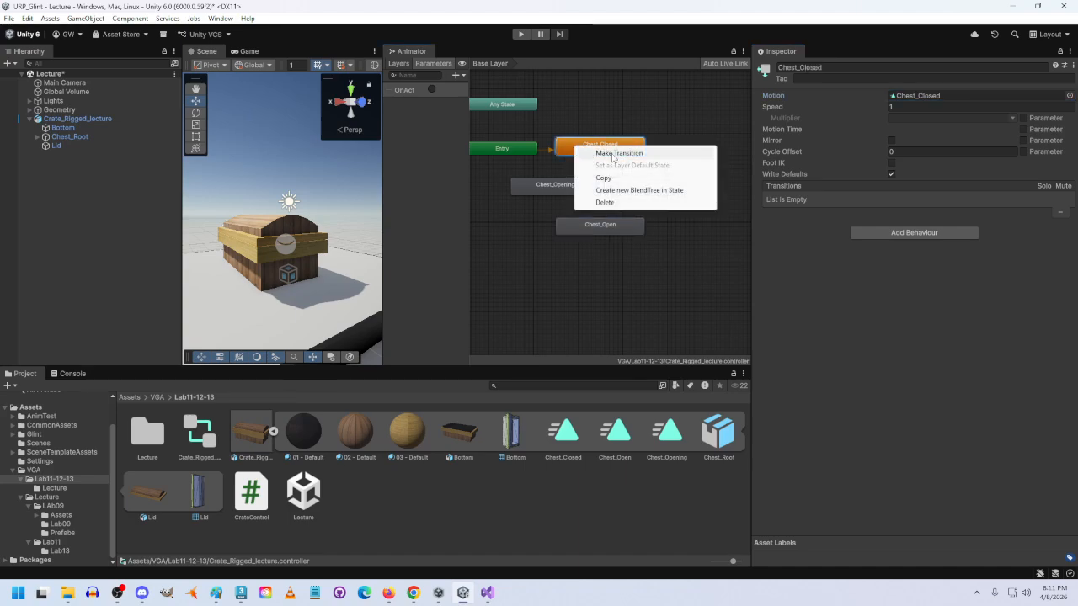
{"action": "left_click", "coordinate": [612, 153]}
{"action": "left_click", "coordinate": [550, 185]}
{"action": "left_click", "coordinate": [579, 187]}
{"action": "right_click", "coordinate": [579, 187]}
{"action": "left_click", "coordinate": [623, 194]}
{"action": "left_click", "coordinate": [603, 226]}
Step: Make transitions from Chest_Open to Chest_Closing and from Chest_Closing back to Chest_Closed
{"action": "right_click", "coordinate": [618, 227]}
{"action": "left_click", "coordinate": [669, 235]}
{"action": "left_click", "coordinate": [665, 187]}
{"action": "right_click", "coordinate": [664, 188]}
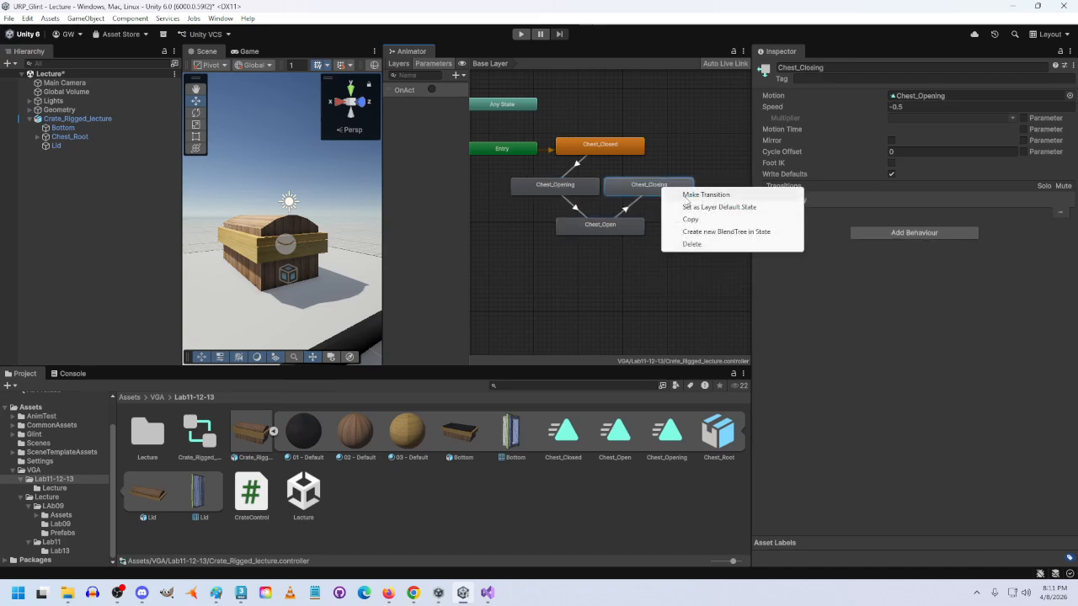
{"action": "left_click", "coordinate": [686, 195]}
{"action": "left_click", "coordinate": [602, 145]}
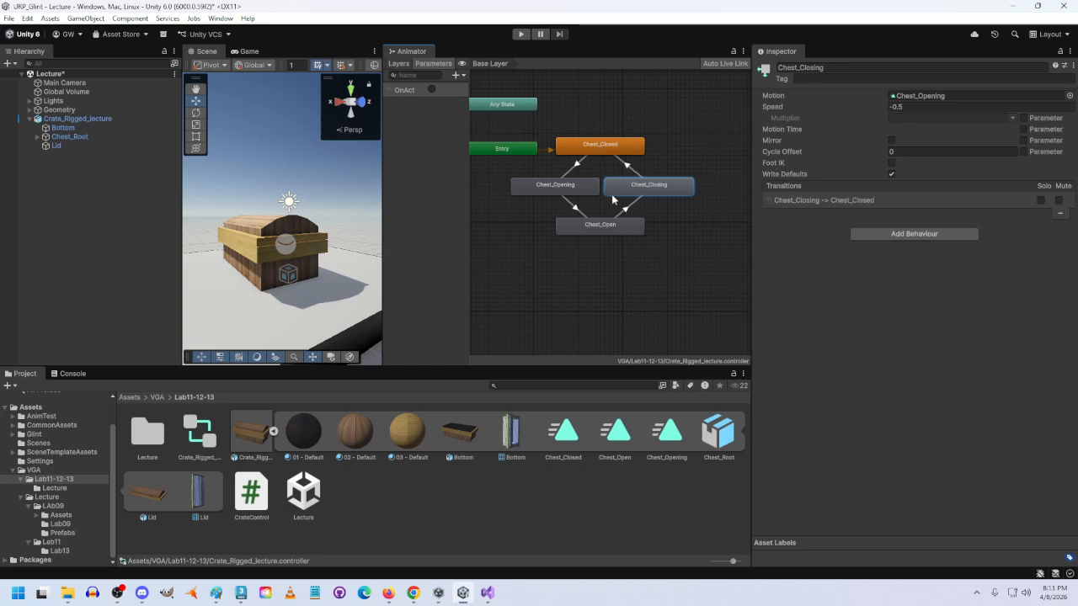
Step: Add the OnAct trigger as a condition of the Chest_Closed to Chest_Opening transition
{"action": "left_click", "coordinate": [596, 145]}
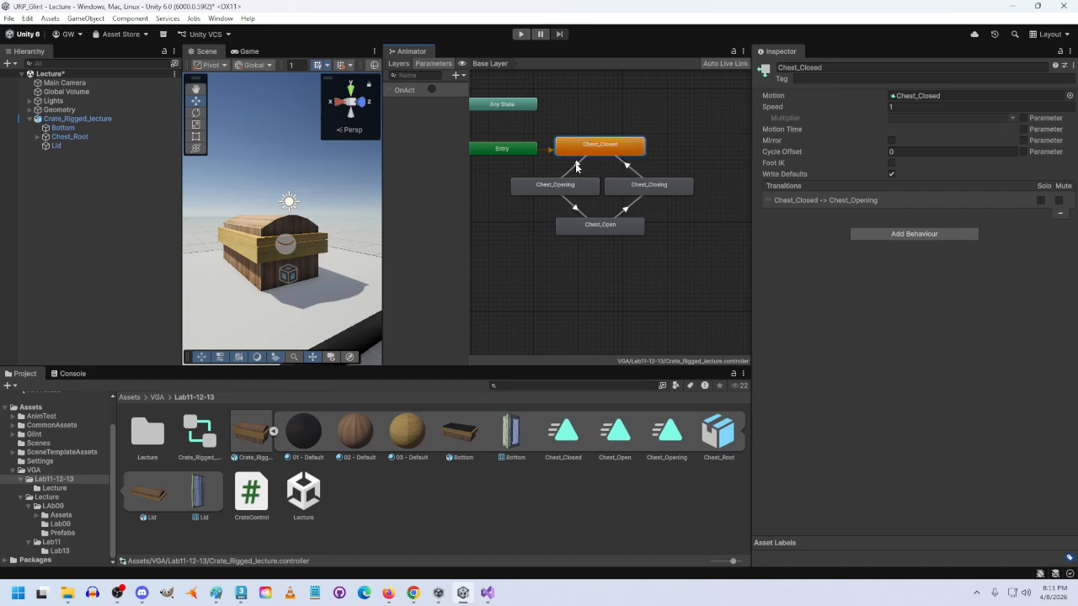
{"action": "left_click", "coordinate": [577, 165]}
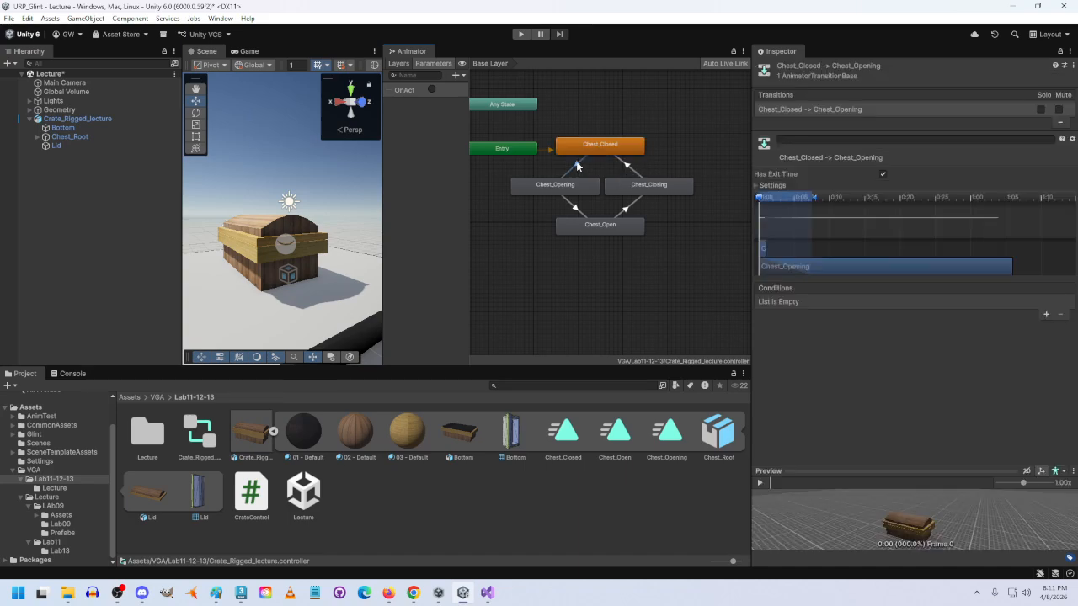
{"action": "left_click", "coordinate": [610, 148]}
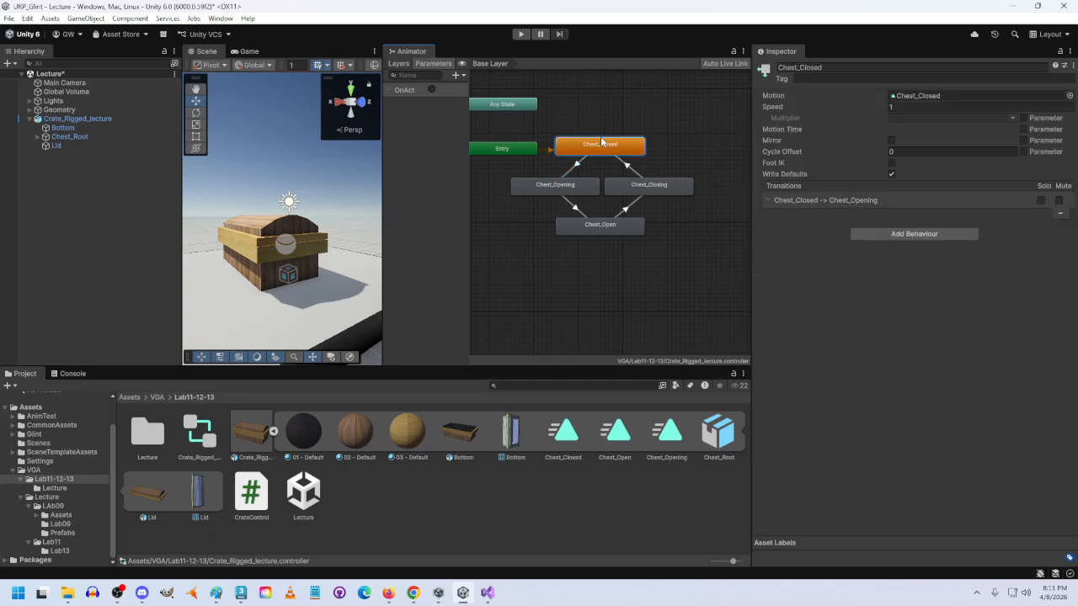
{"action": "left_click", "coordinate": [768, 200]}
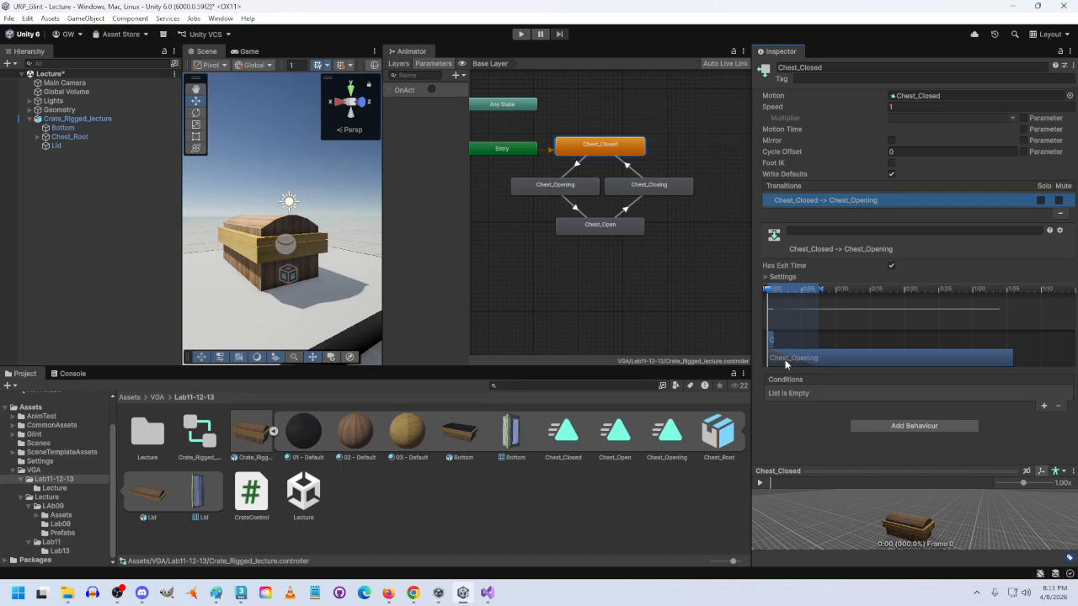
{"action": "left_click", "coordinate": [1045, 407]}
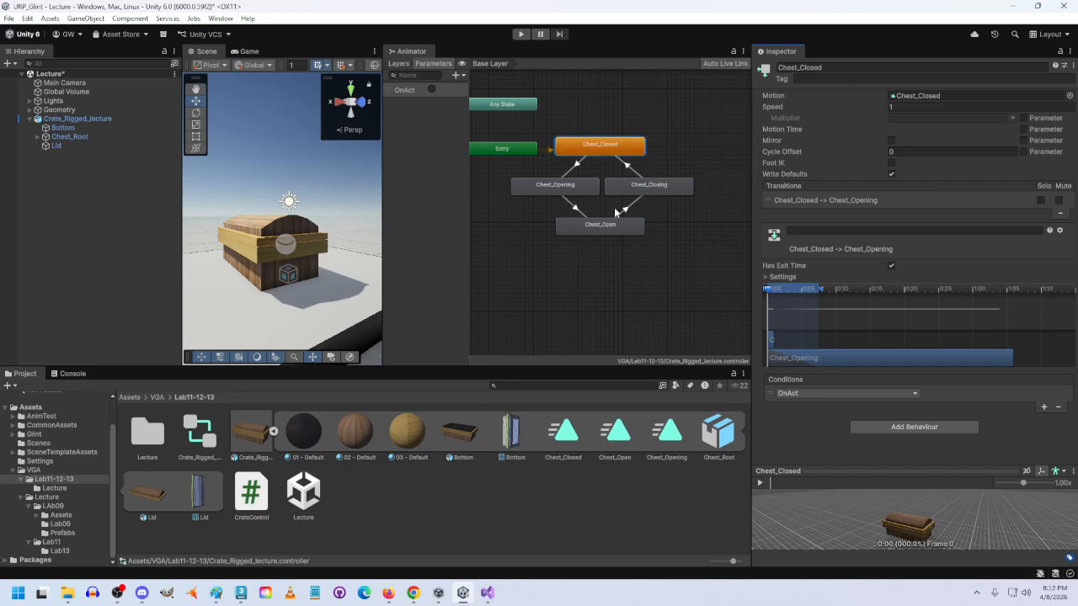
Step: Add the OnAct trigger as a condition of the Chest_Open to Chest_Closing transition
{"action": "left_click", "coordinate": [654, 186]}
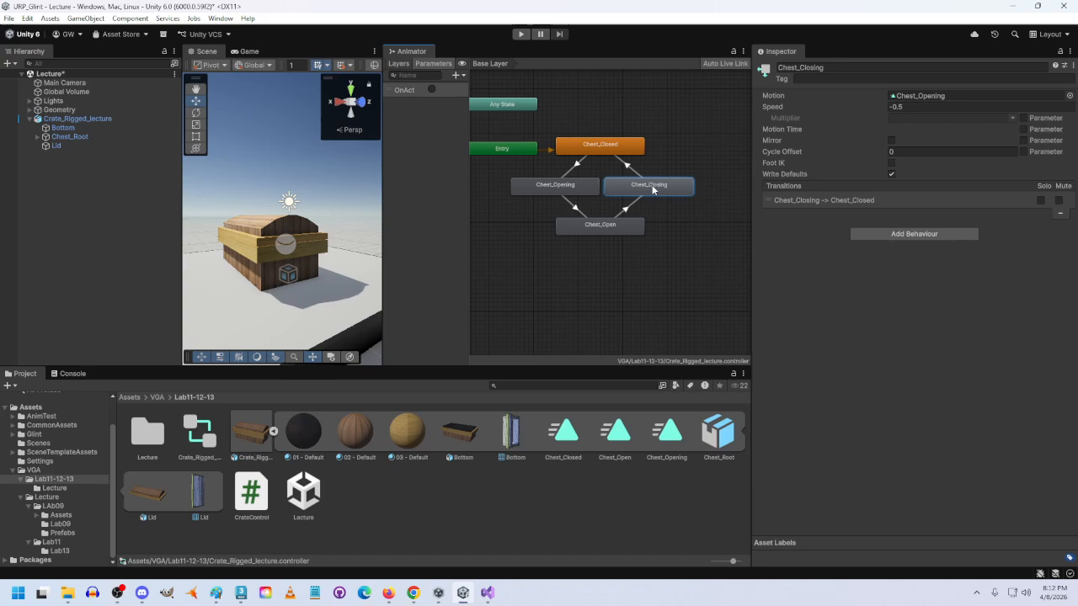
{"action": "left_click", "coordinate": [628, 167]}
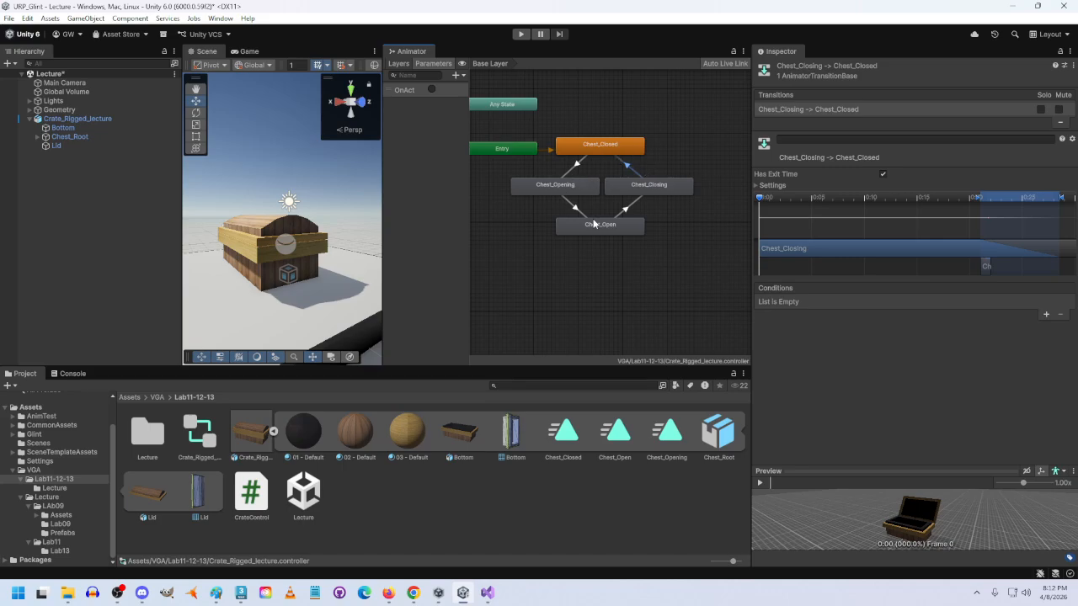
{"action": "left_click", "coordinate": [605, 234]}
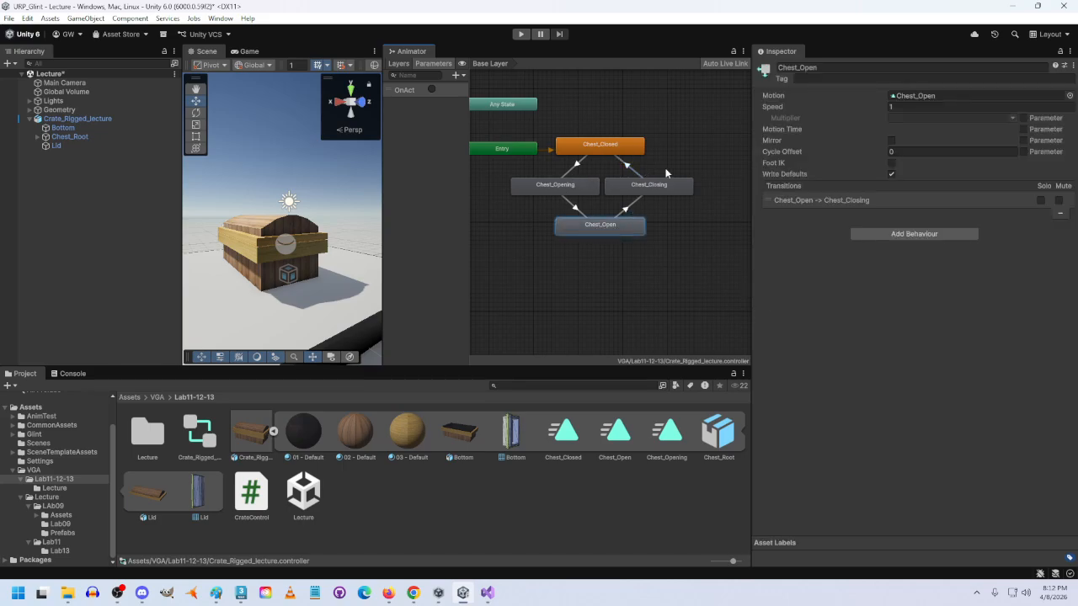
{"action": "left_click", "coordinate": [629, 210]}
{"action": "left_click", "coordinate": [604, 226]}
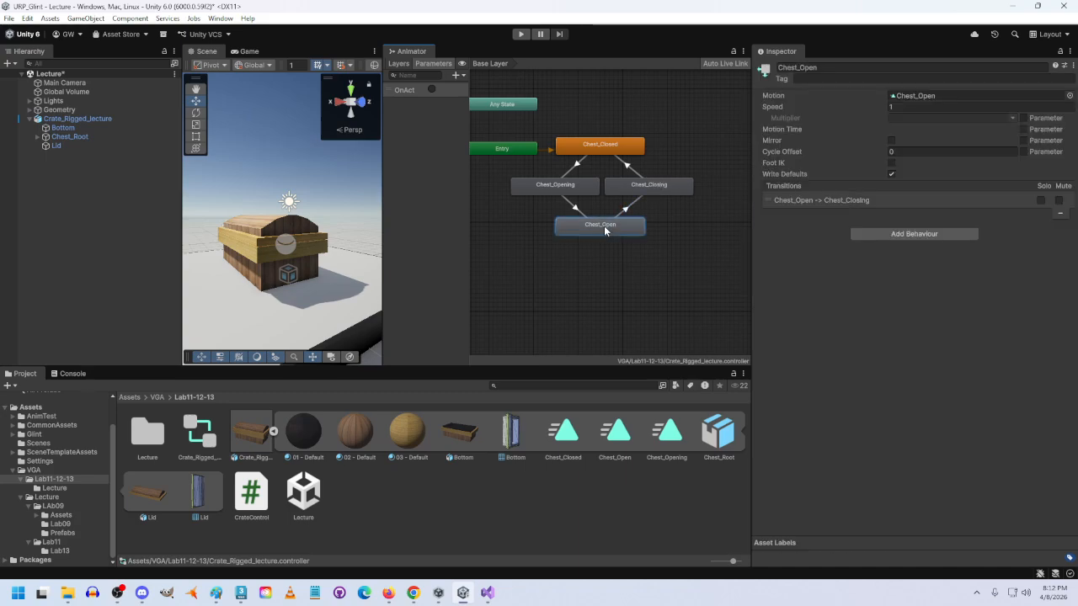
{"action": "left_click", "coordinate": [771, 200]}
{"action": "left_click", "coordinate": [1042, 406]}
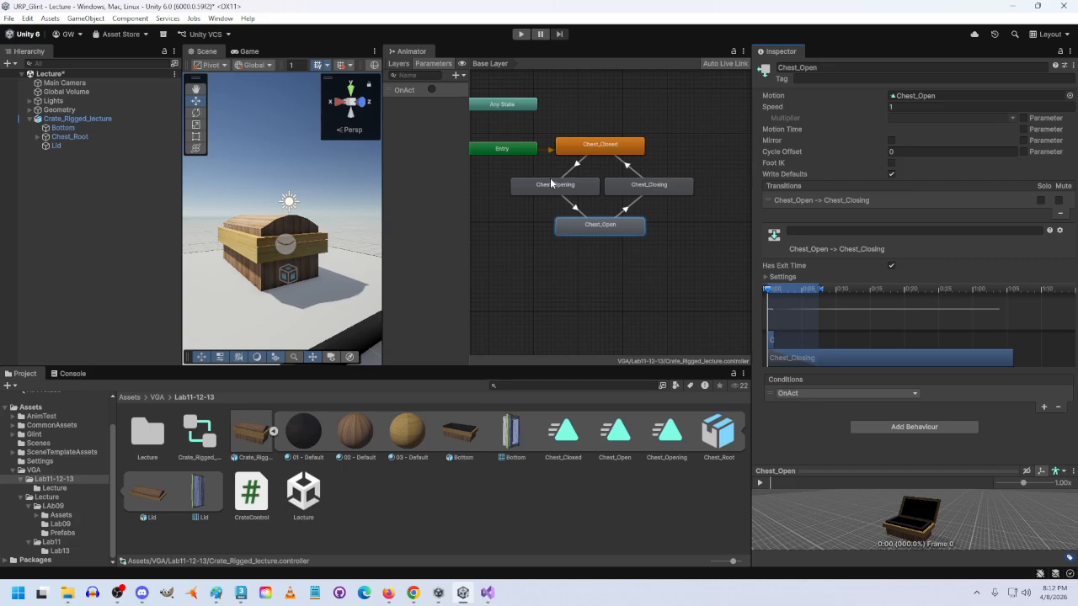
Step: Turn off Has Exit Time on the Chest_Closed to Chest_Opening and Chest_Open to Chest_Closing transitions
{"action": "left_click", "coordinate": [579, 166]}
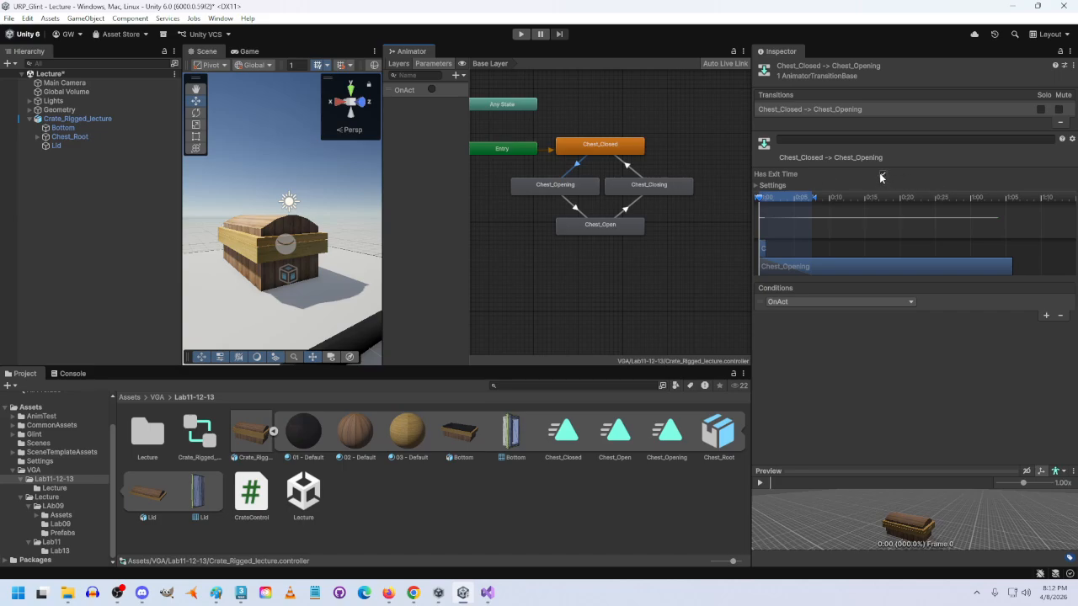
{"action": "left_click", "coordinate": [882, 175]}
{"action": "left_click", "coordinate": [627, 209]}
{"action": "left_click", "coordinate": [881, 175]}
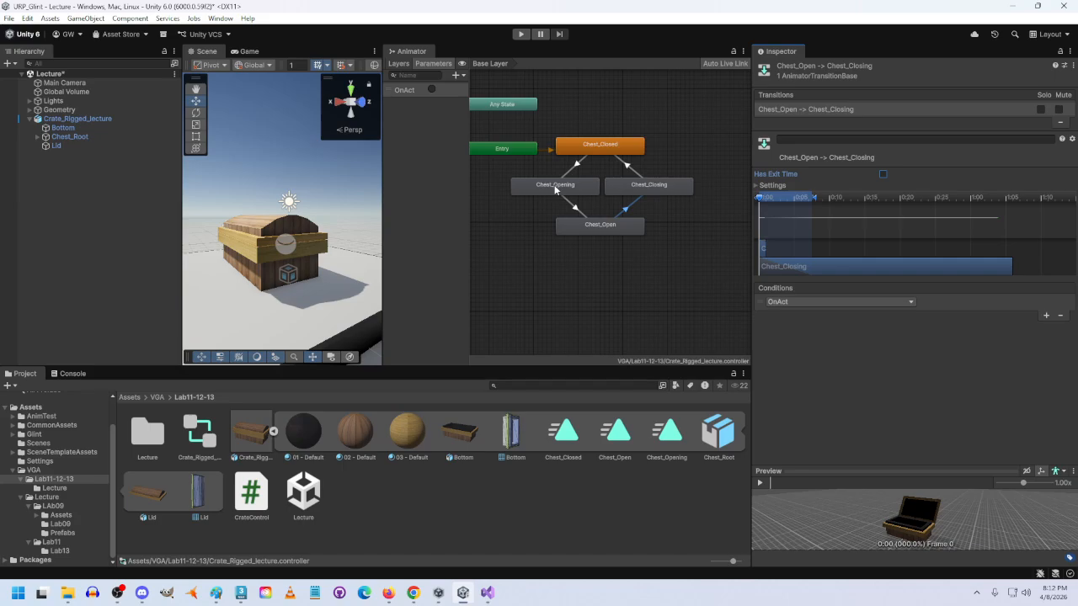
Step: Enter Play mode and fire the OnAct trigger repeatedly to test the chest's opening and closing
{"action": "left_click", "coordinate": [520, 35]}
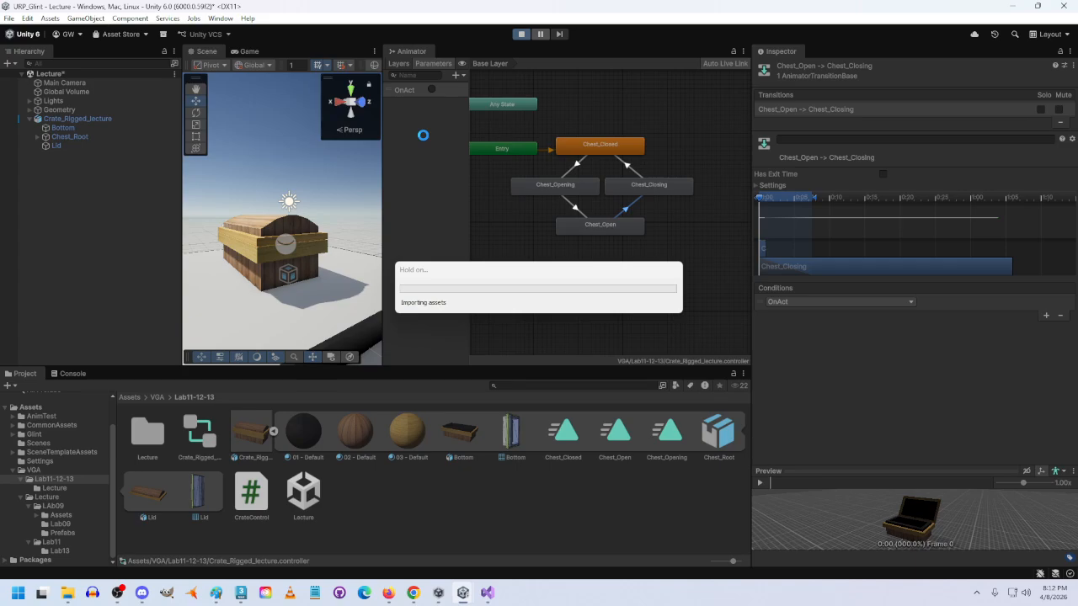
{"action": "left_click", "coordinate": [431, 89]}
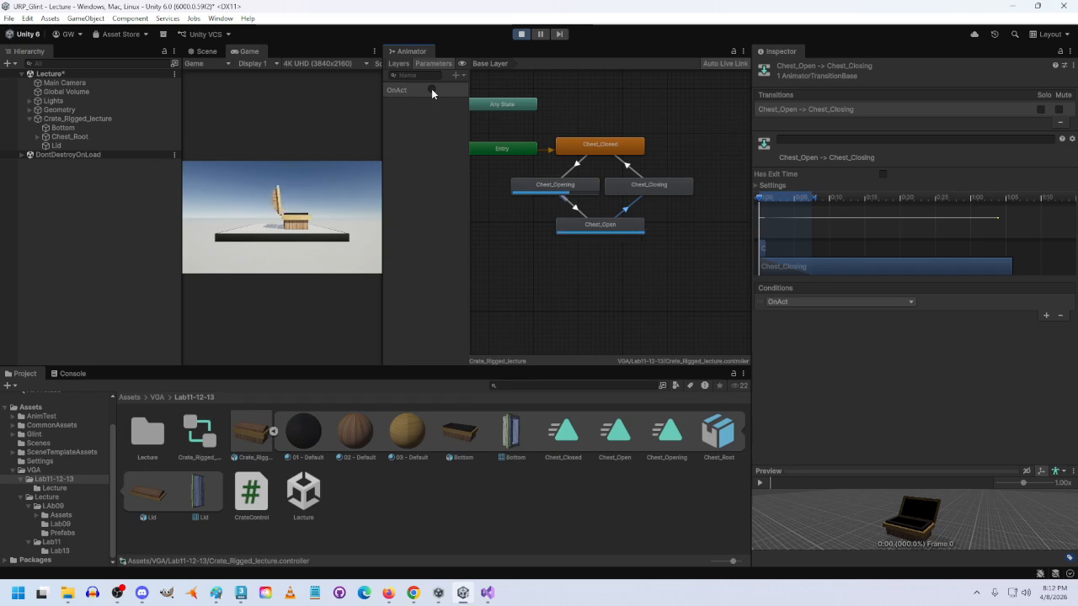
{"action": "left_click", "coordinate": [431, 89]}
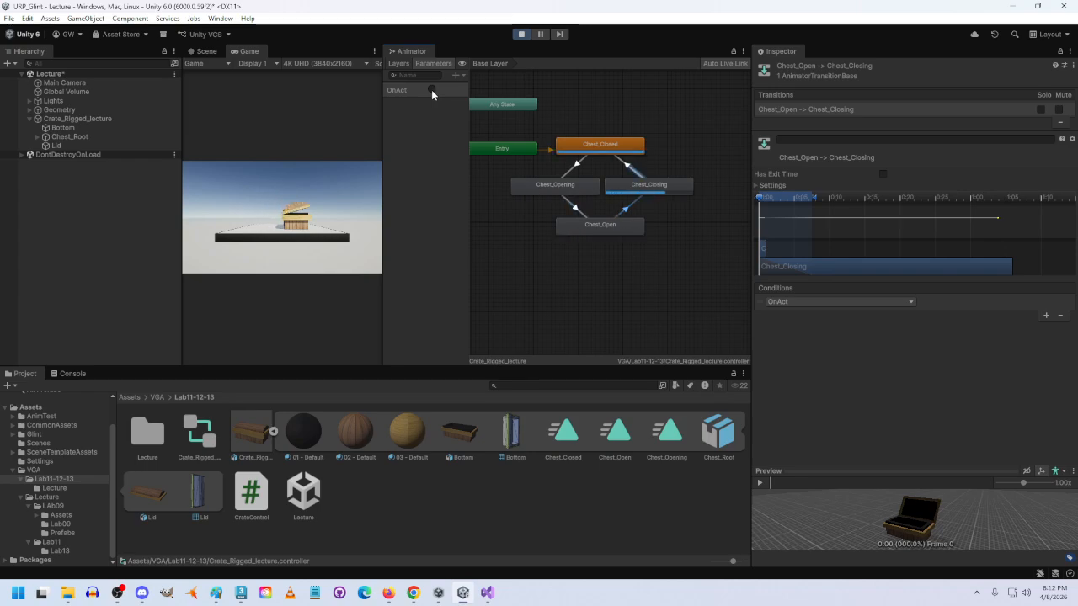
{"action": "left_click", "coordinate": [431, 89]}
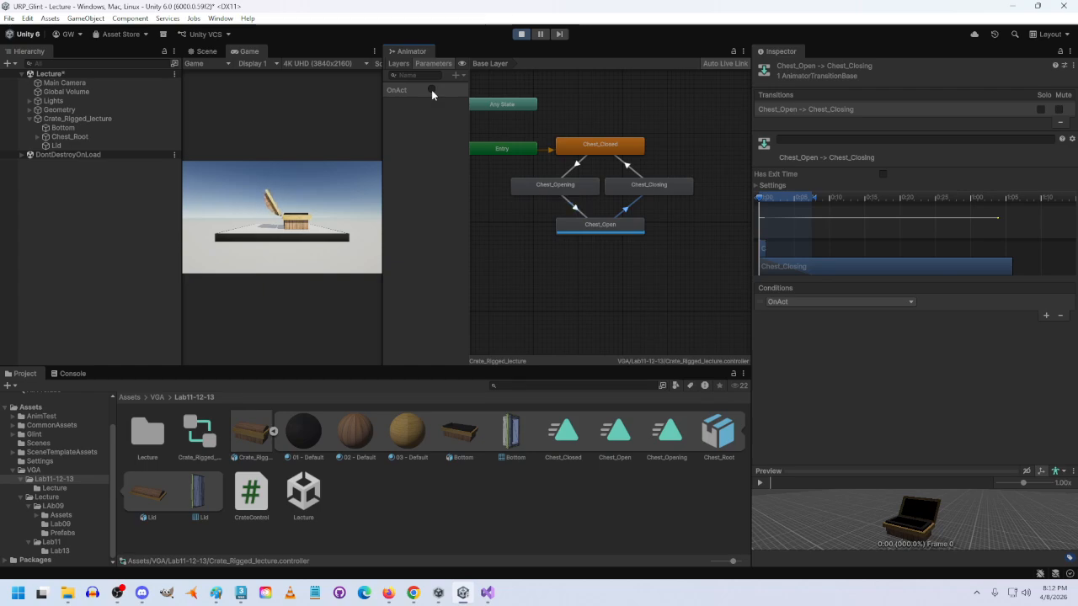
{"action": "left_click", "coordinate": [431, 89]}
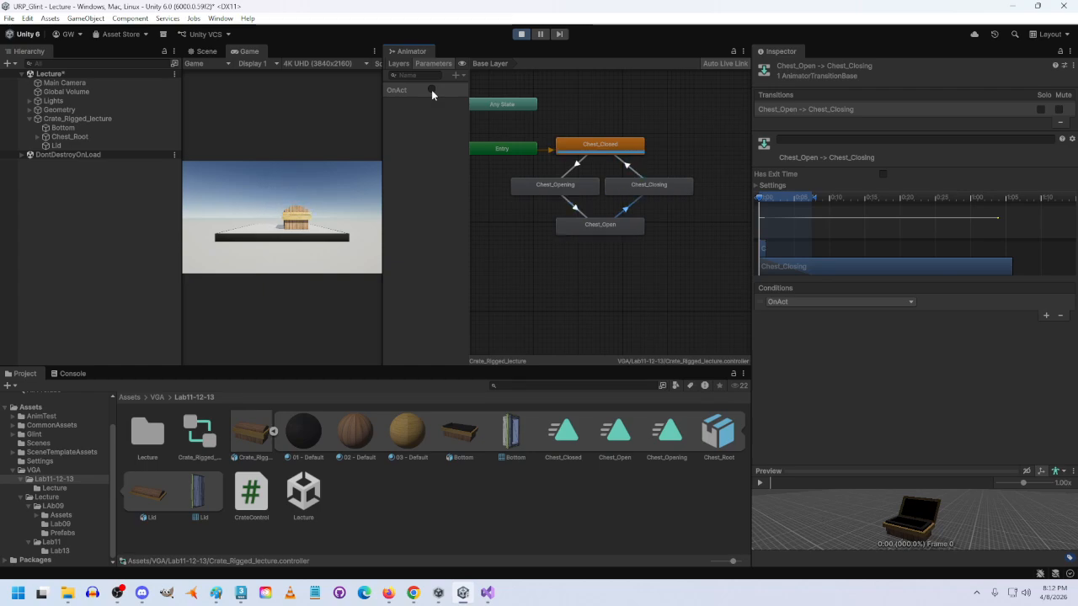
{"action": "left_click", "coordinate": [431, 89]}
Step: Examine the exit time settings of the Chest_Opening to Chest_Open and Chest_Closing to Chest_Closed transitions
{"action": "left_click", "coordinate": [563, 187]}
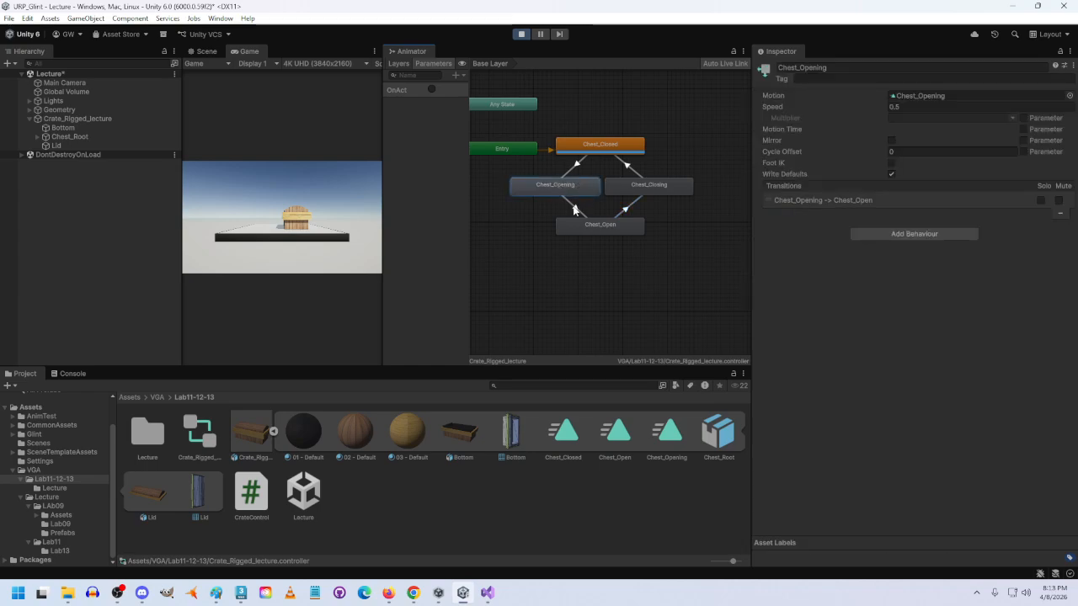
{"action": "left_click", "coordinate": [576, 208]}
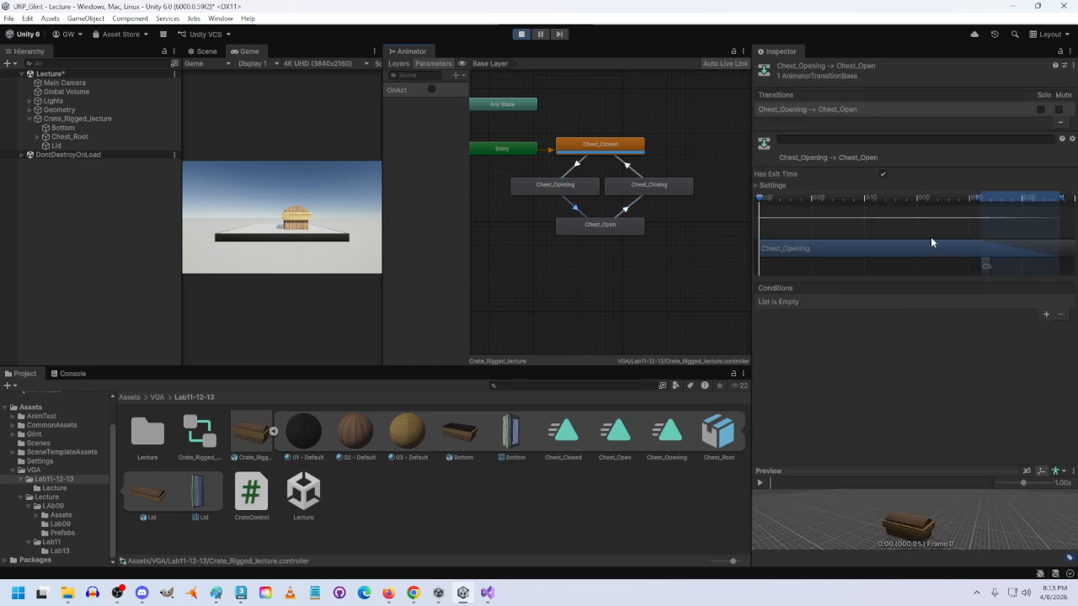
{"action": "scroll", "coordinate": [879, 264], "scroll_direction": "down", "scroll_amount": 3}
{"action": "scroll", "coordinate": [879, 267], "scroll_direction": "down", "scroll_amount": 2}
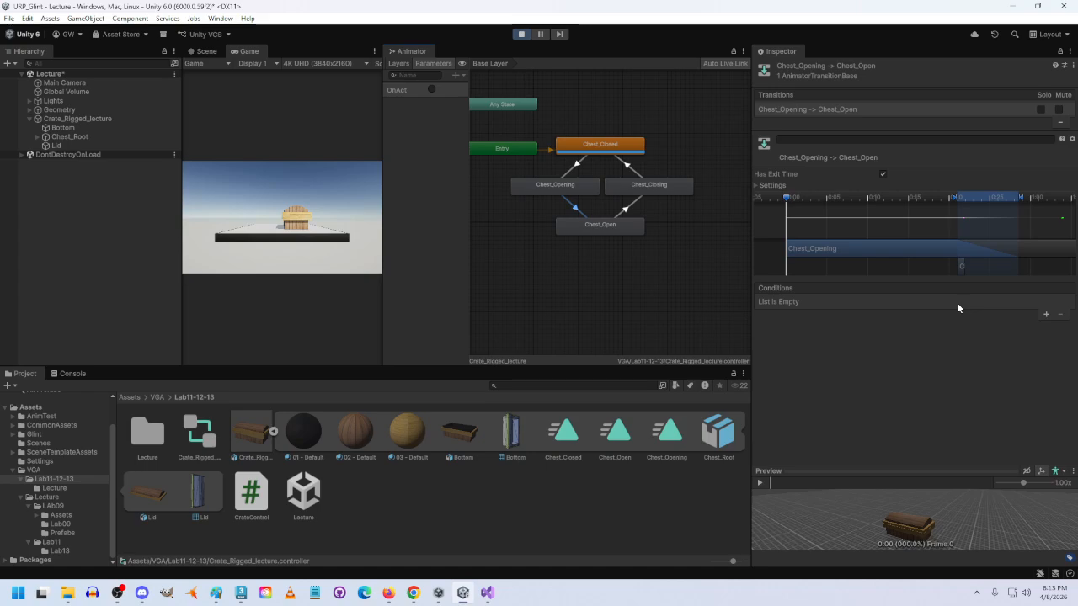
{"action": "left_click", "coordinate": [757, 185]}
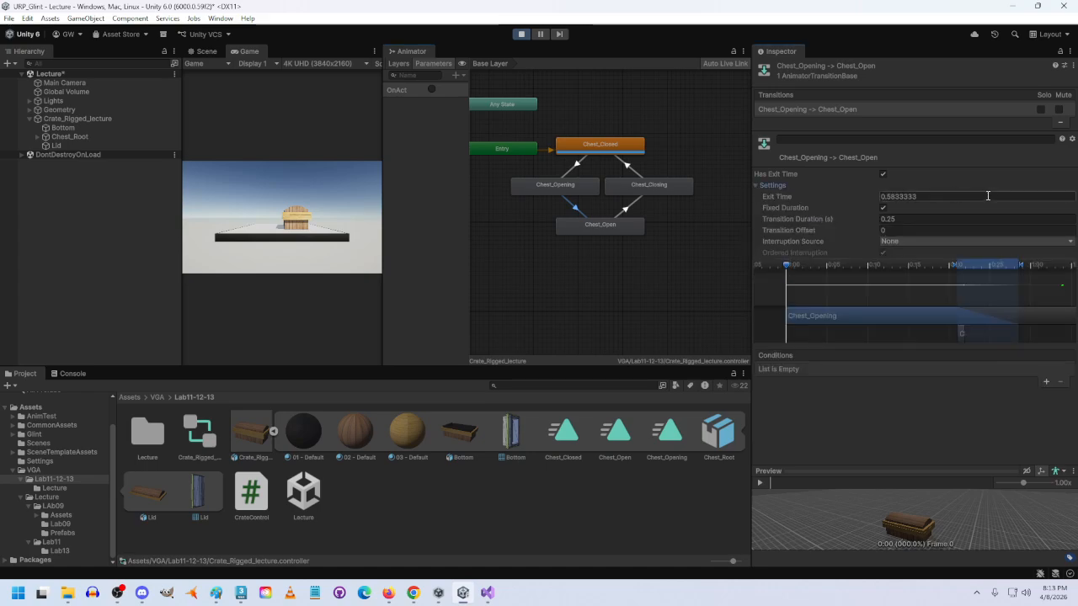
{"action": "left_click", "coordinate": [754, 186]}
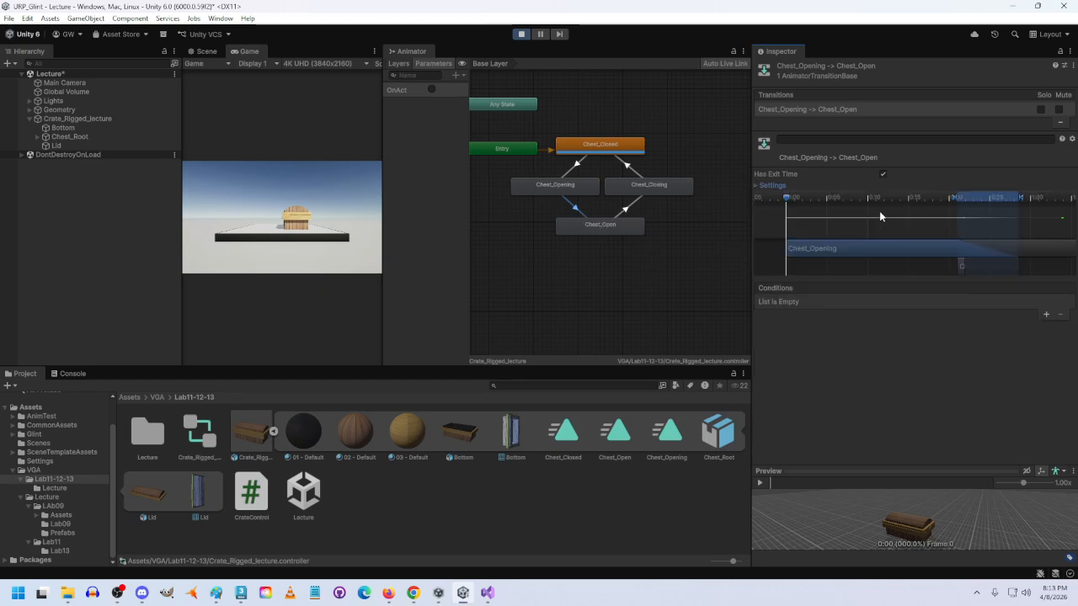
{"action": "left_click", "coordinate": [628, 167]}
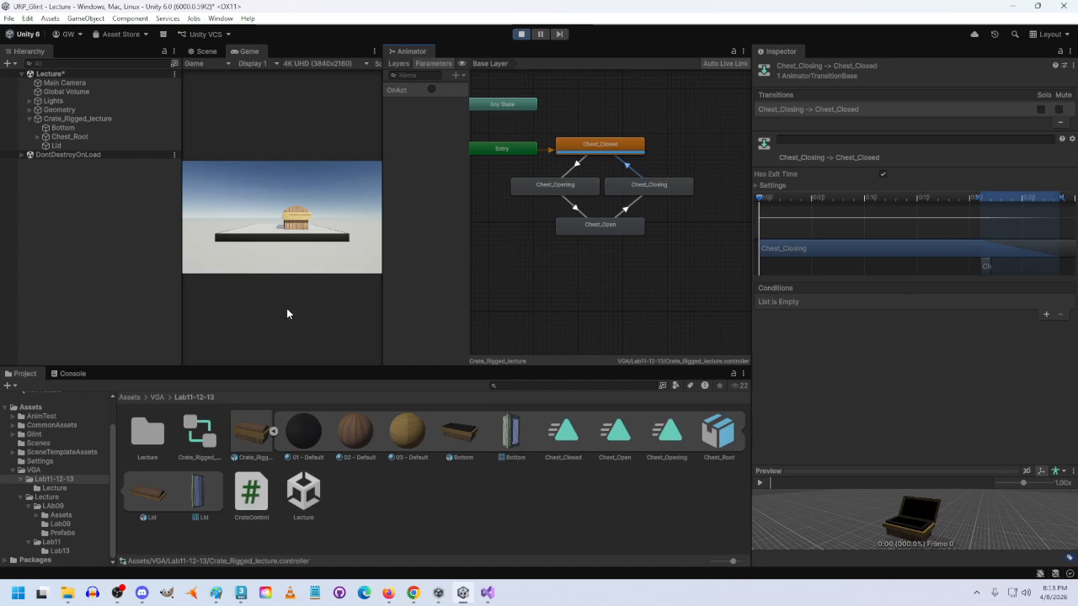
Step: Test the script's spacebar control in the running game by opening and closing the chest repeatedly, and exit Play mode
{"action": "left_click", "coordinate": [283, 260]}
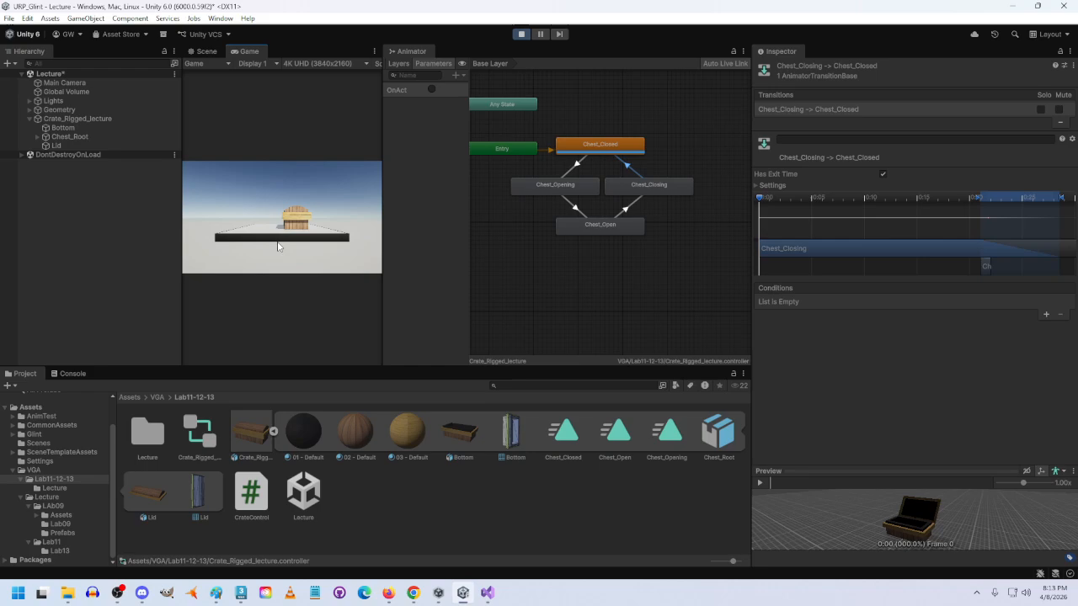
{"action": "key", "text": "space"}
{"action": "key", "text": "space"}
{"action": "key", "text": "space"}
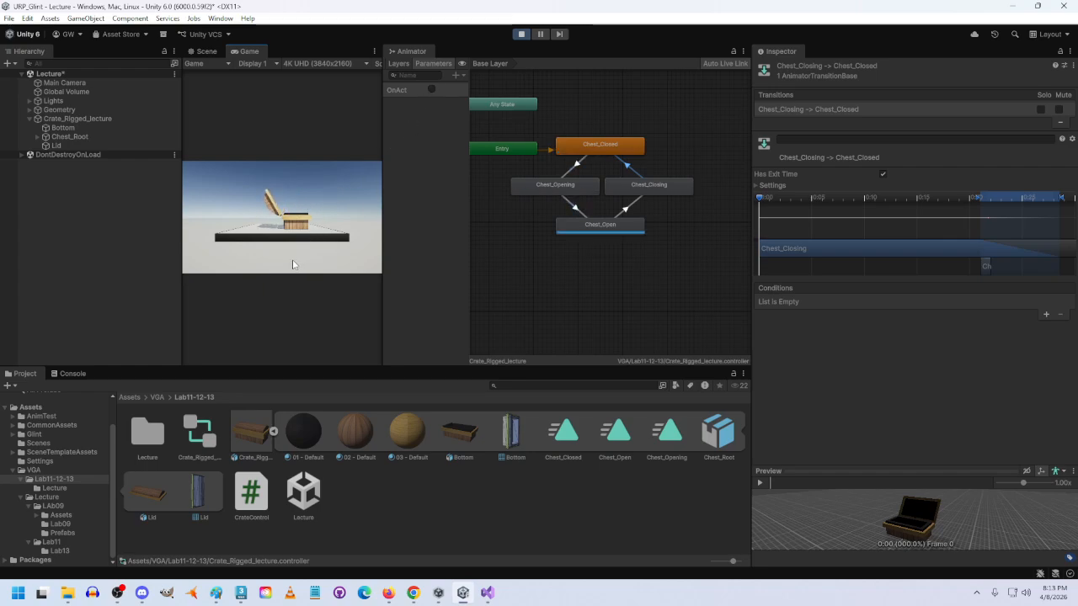
{"action": "key", "text": "space"}
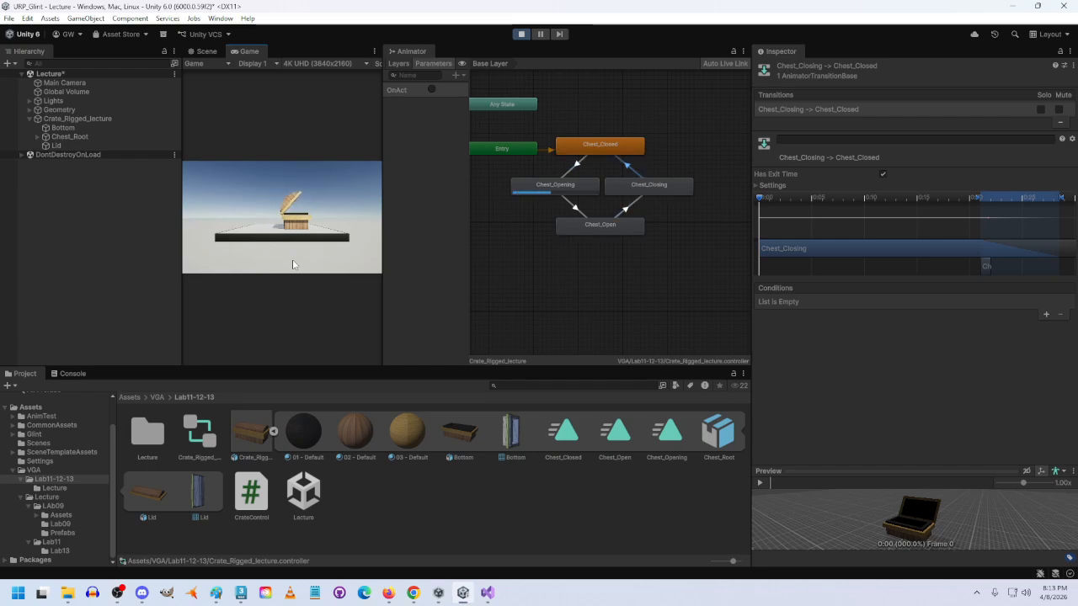
{"action": "key", "text": "space"}
{"action": "key", "text": "space"}
{"action": "key", "text": "space"}
{"action": "key", "text": "space"}
{"action": "key", "text": "space"}
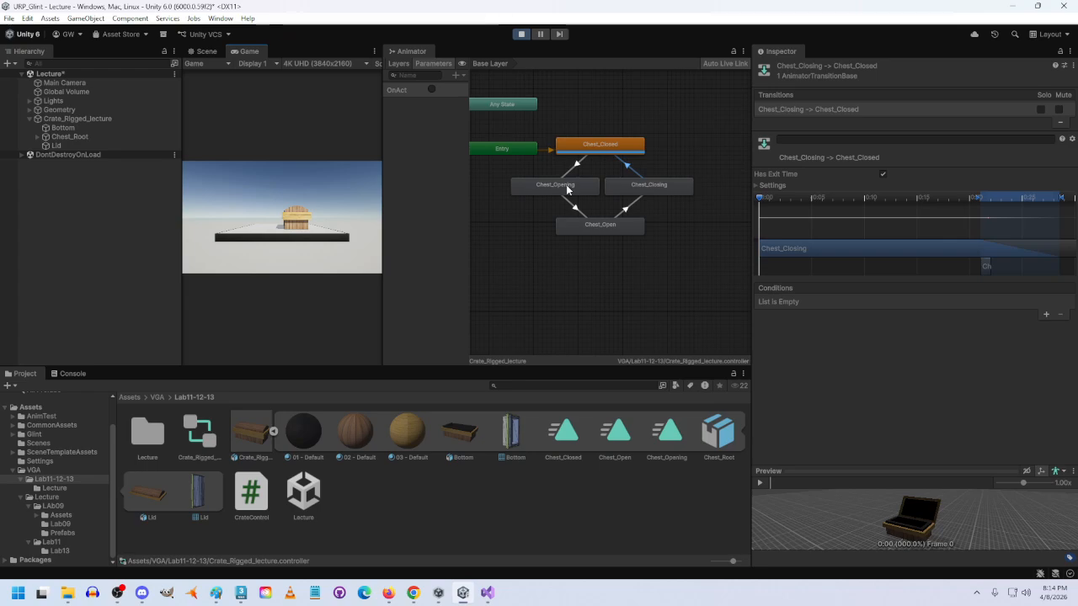
{"action": "left_click", "coordinate": [521, 34]}
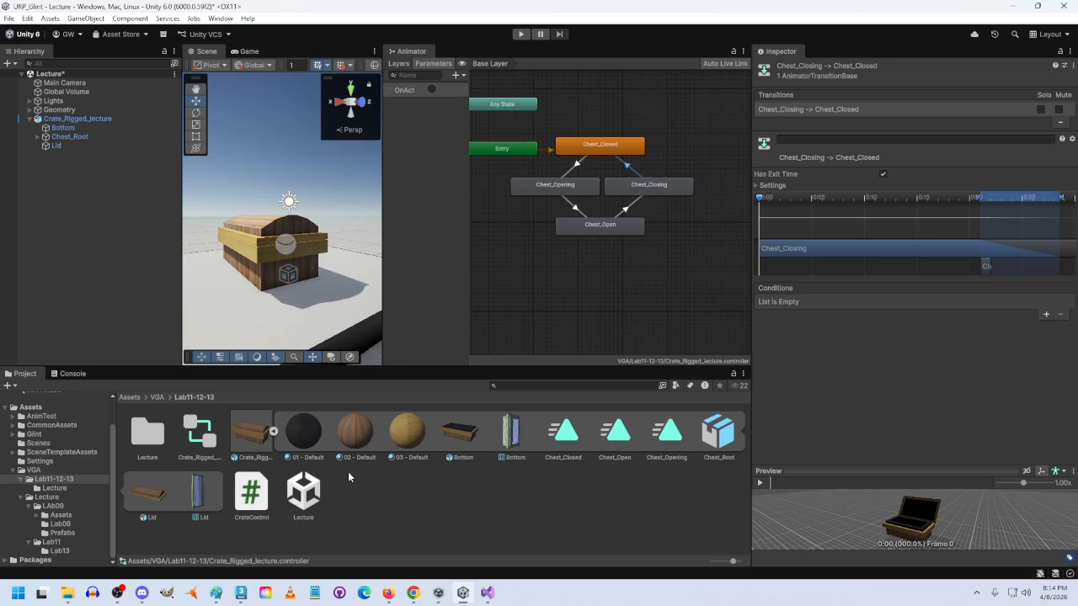
Step: Check the Chest_Closed to Chest_Opening transition and save the Lecture scene
{"action": "left_click", "coordinate": [572, 168]}
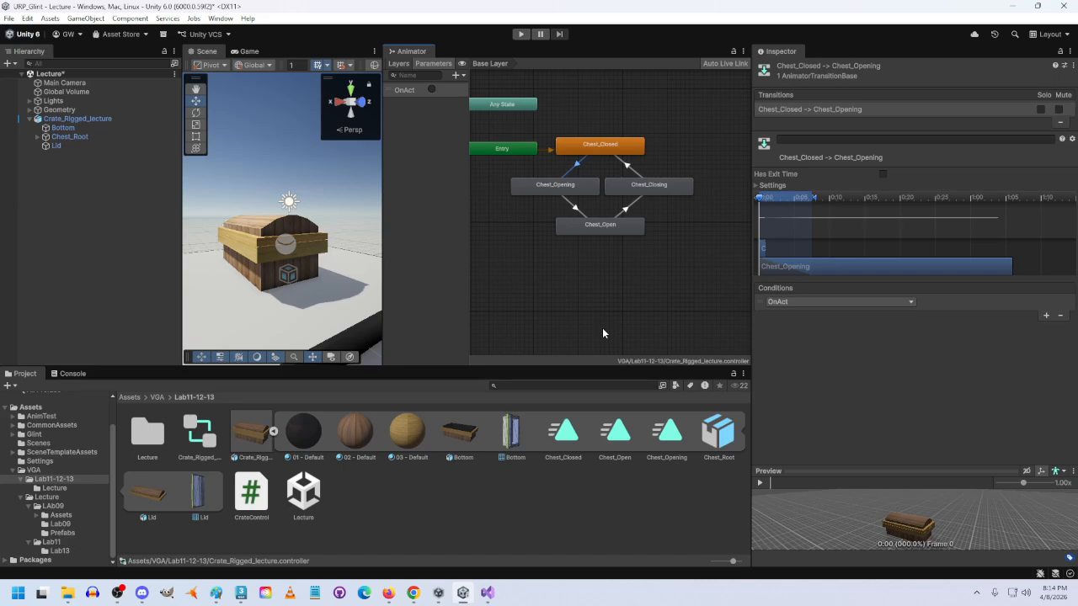
{"action": "left_click", "coordinate": [64, 242]}
{"action": "key", "text": "ctrl+s"}
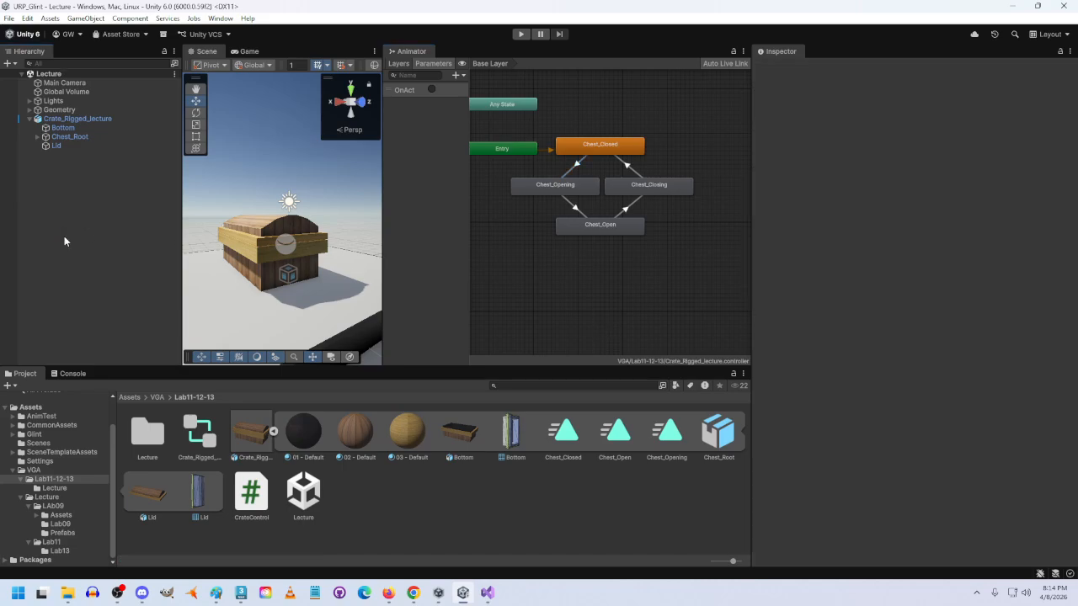